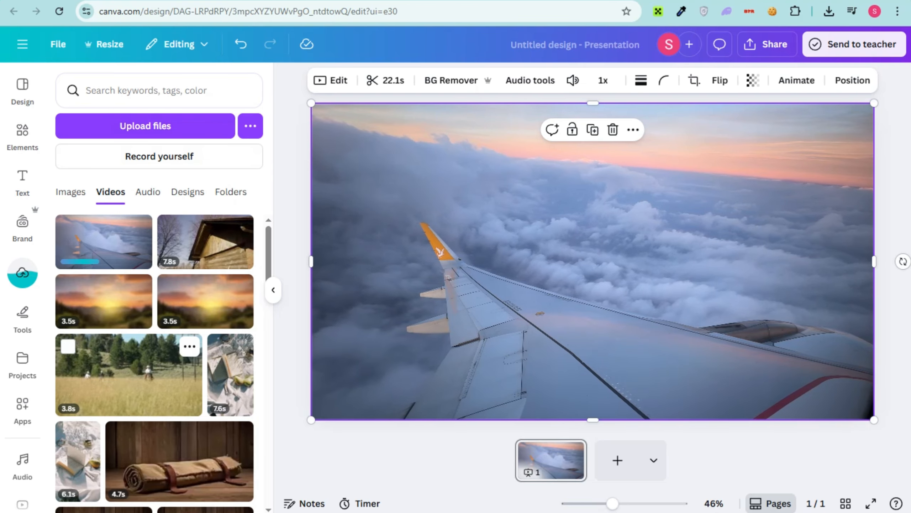
Search the elements library for "birds" and limit the results to videos
{"action": "scroll", "coordinate": [158, 388], "scroll_direction": "down", "scroll_amount": 1}
{"action": "scroll", "coordinate": [158, 388], "scroll_direction": "up", "scroll_amount": 1}
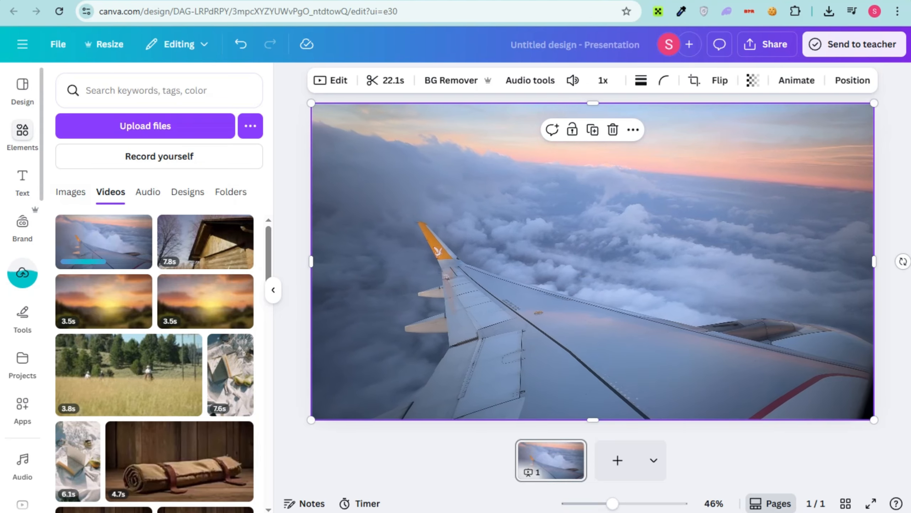
{"action": "left_click", "coordinate": [22, 135]}
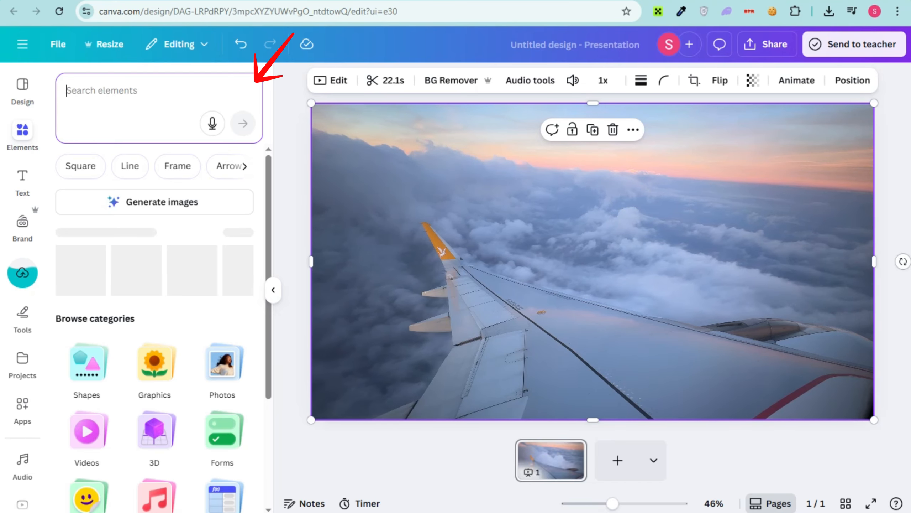
{"action": "type", "text": "birds"}
{"action": "key", "text": "Return"}
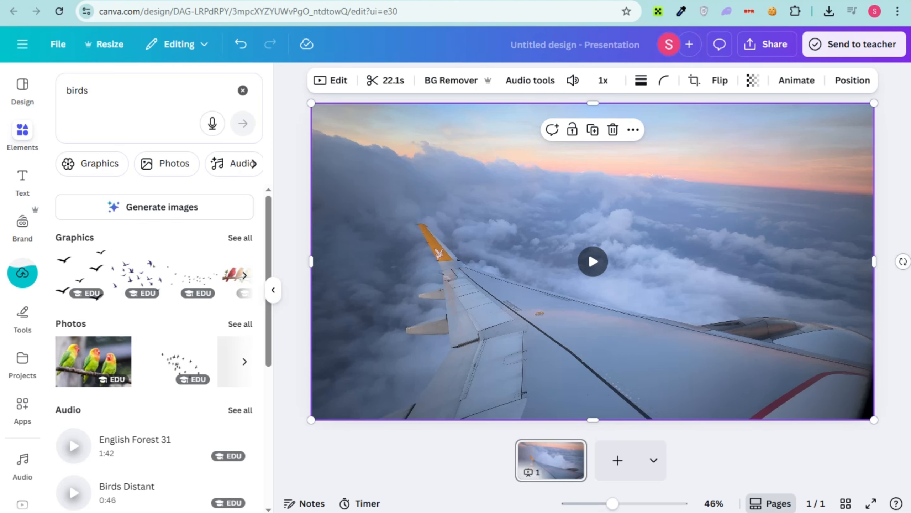
{"action": "left_click", "coordinate": [152, 163]}
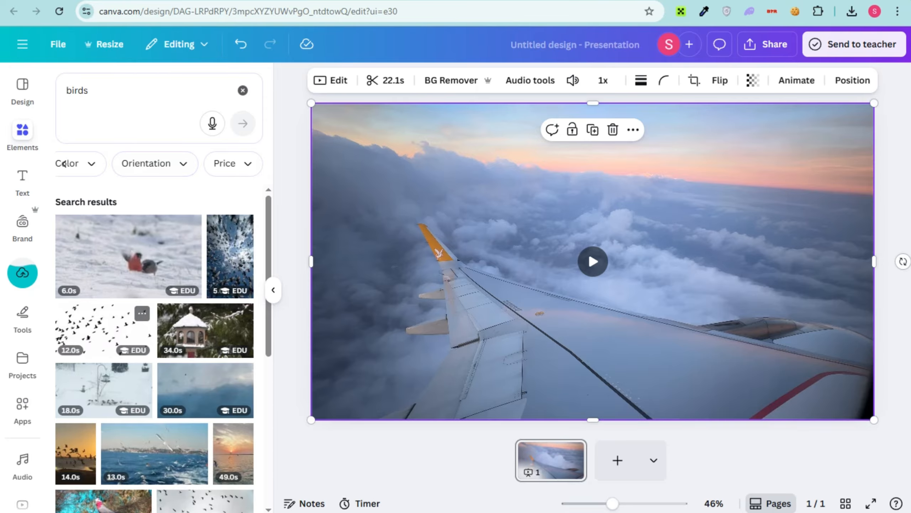
Place the 12-second black flock video over the airplane clip, shrink it to about 40% of the page width, and remove its background
{"action": "left_click_drag", "start_coordinate": [104, 331], "coordinate": [588, 250]}
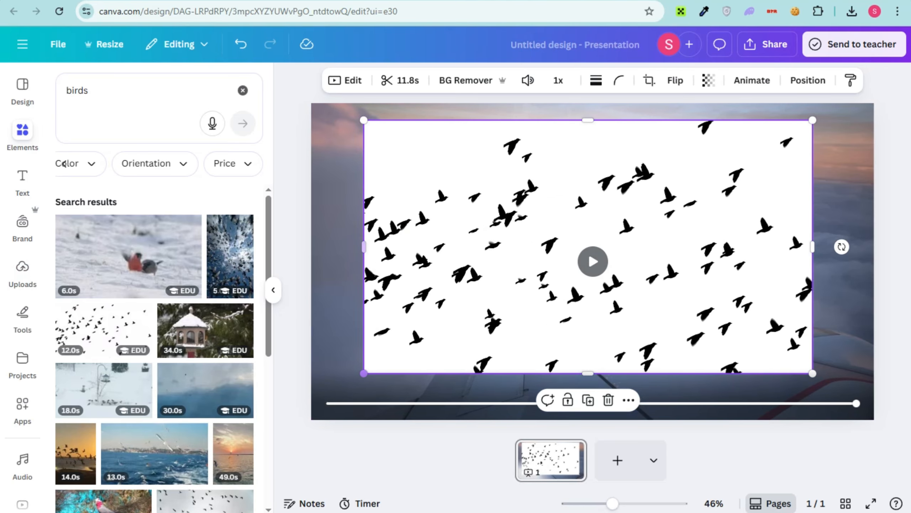
{"action": "left_click_drag", "start_coordinate": [364, 373], "coordinate": [592, 244]}
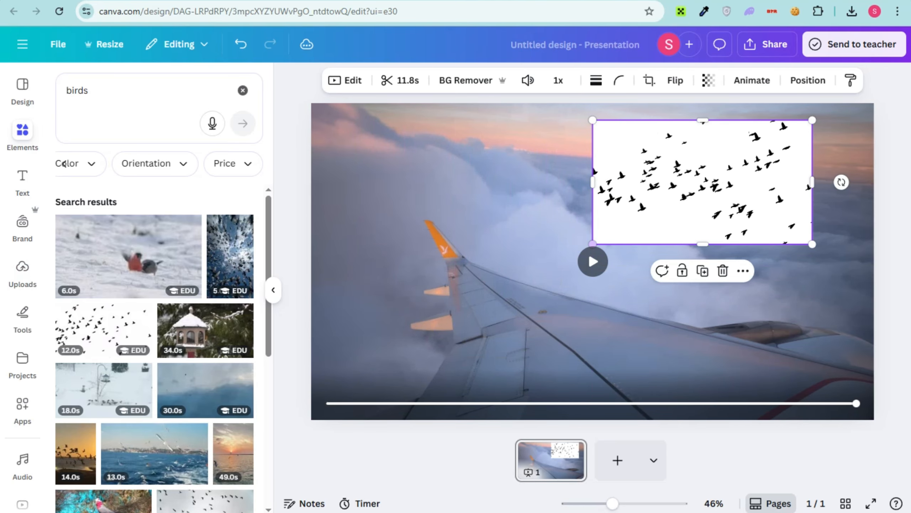
{"action": "mouse_move", "coordinate": [702, 182]}
{"action": "left_mouse_down"}
{"action": "mouse_move", "coordinate": [592, 165]}
{"action": "mouse_move", "coordinate": [444, 163]}
{"action": "mouse_move", "coordinate": [704, 173]}
{"action": "mouse_move", "coordinate": [697, 221]}
{"action": "mouse_move", "coordinate": [404, 293]}
{"action": "mouse_move", "coordinate": [642, 198]}
{"action": "mouse_move", "coordinate": [608, 183]}
{"action": "left_mouse_up"}
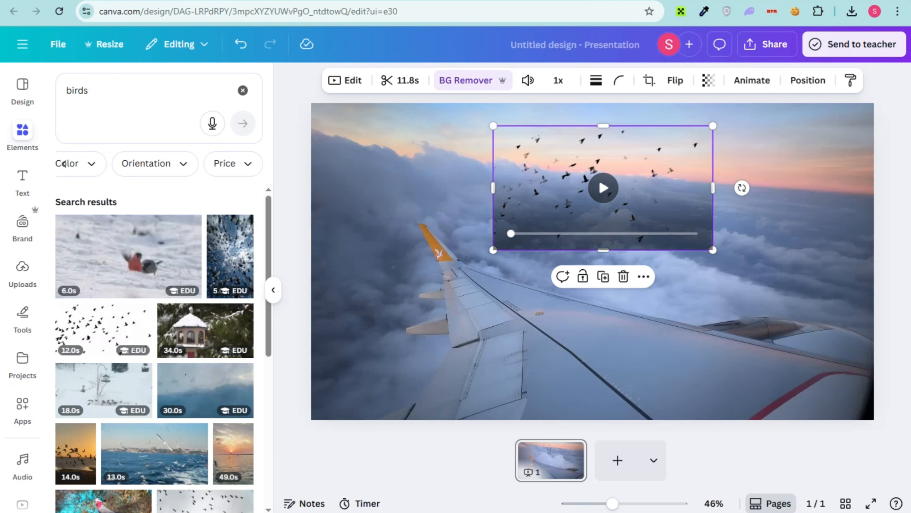
Enlarge and reposition the cut-out flock video so the flying birds cover the whole airplane page
{"action": "left_click_drag", "start_coordinate": [494, 249], "coordinate": [291, 363]}
{"action": "left_click_drag", "start_coordinate": [430, 273], "coordinate": [511, 290]}
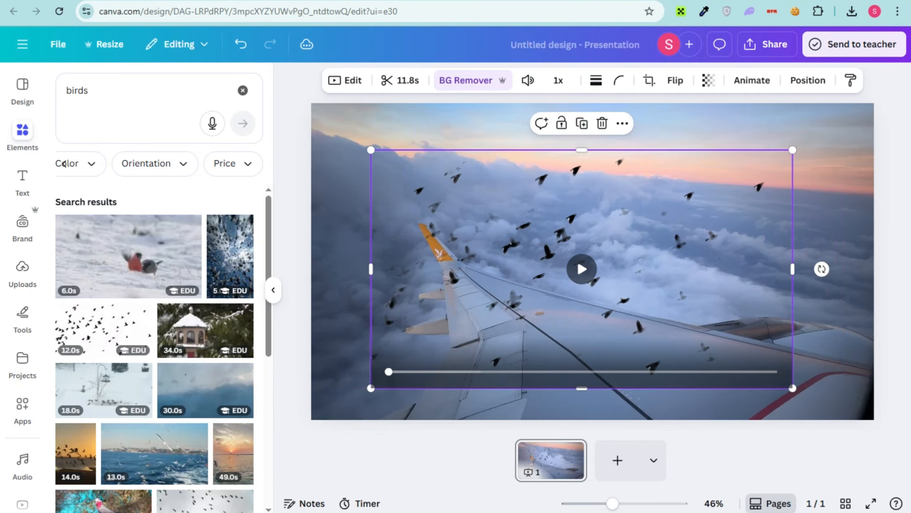
{"action": "left_click_drag", "start_coordinate": [371, 387], "coordinate": [315, 419]}
{"action": "left_click_drag", "start_coordinate": [555, 150], "coordinate": [554, 69]}
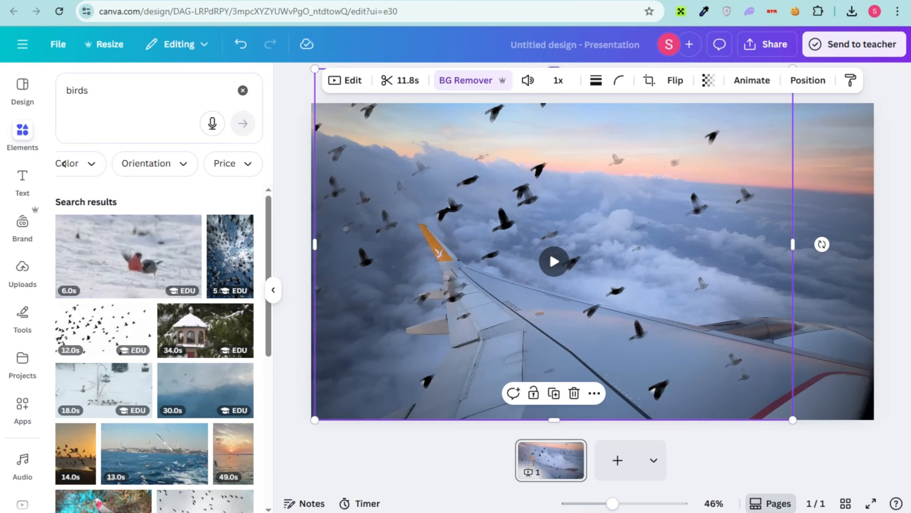
{"action": "left_click_drag", "start_coordinate": [792, 244], "coordinate": [905, 248]}
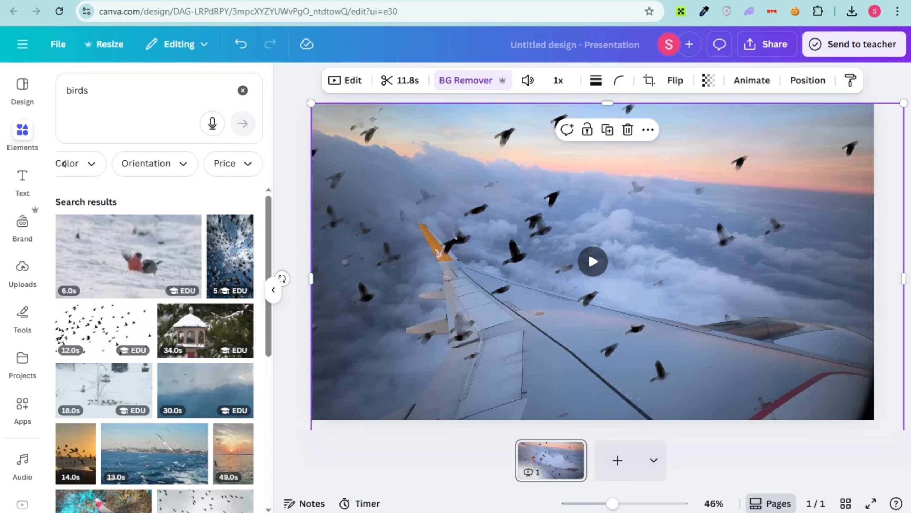
{"action": "left_click", "coordinate": [551, 460]}
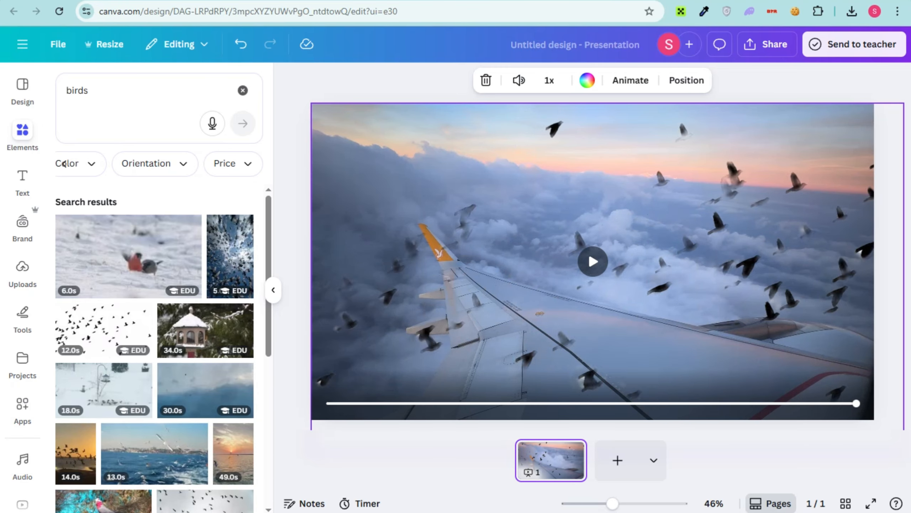
Add the portrait parrots video with its background removed and place it, shrunk, over the airplane wing near the engine
{"action": "scroll", "coordinate": [64, 164], "scroll_direction": "down", "scroll_amount": 3}
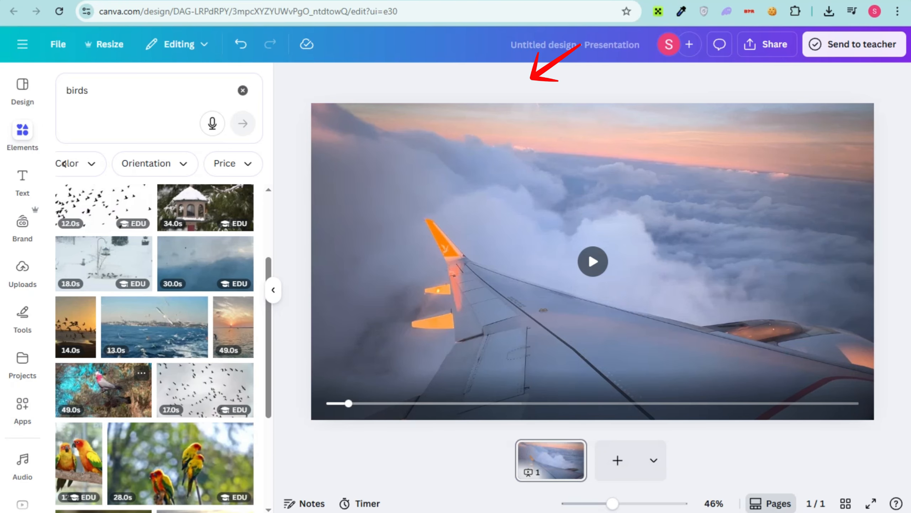
{"action": "left_click", "coordinate": [78, 463]}
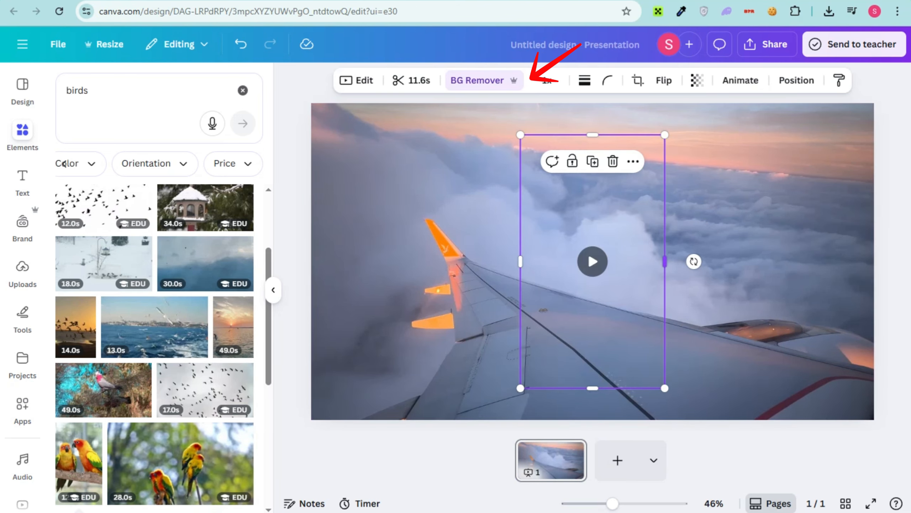
{"action": "left_click_drag", "start_coordinate": [665, 134], "coordinate": [593, 261]}
{"action": "left_click_drag", "start_coordinate": [562, 301], "coordinate": [726, 318]}
{"action": "left_click", "coordinate": [641, 284]}
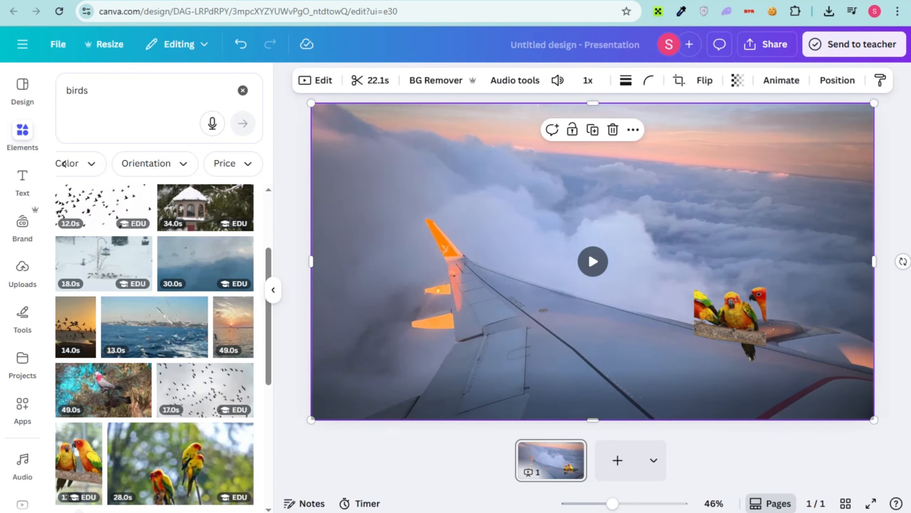
Enlarge the parrots clip so the birds perch on the wing, and play the page from the beginning to check the overlay
{"action": "left_click", "coordinate": [730, 323]}
{"action": "left_click_drag", "start_coordinate": [694, 265], "coordinate": [658, 202]}
{"action": "left_click_drag", "start_coordinate": [707, 286], "coordinate": [714, 309]}
{"action": "left_click", "coordinate": [637, 300]}
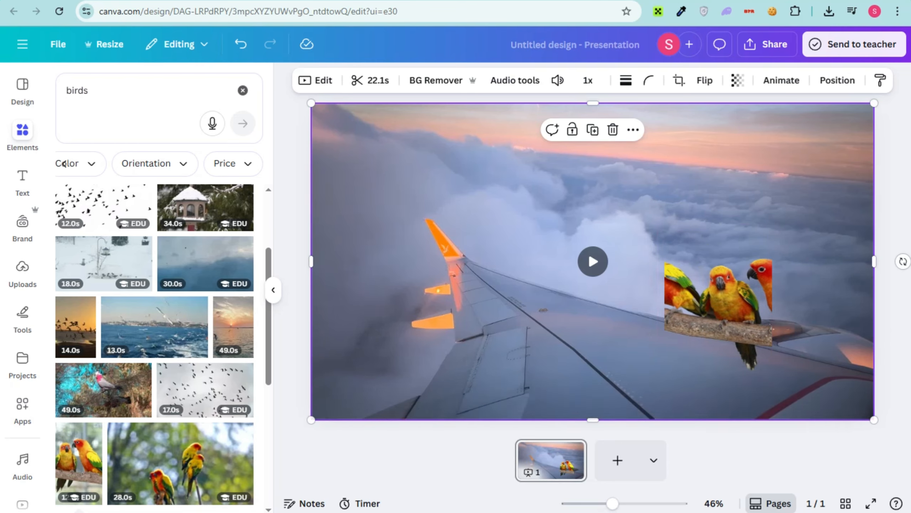
{"action": "left_click", "coordinate": [553, 461]}
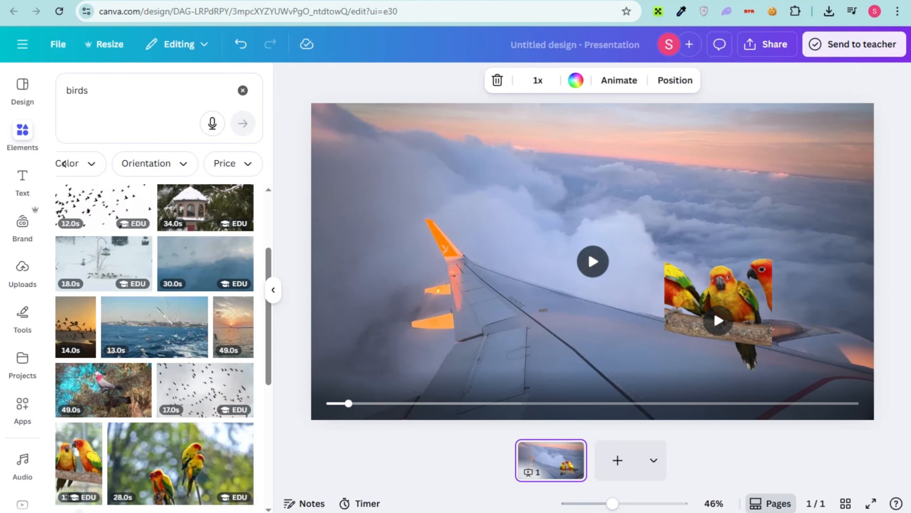
{"action": "left_click", "coordinate": [342, 403]}
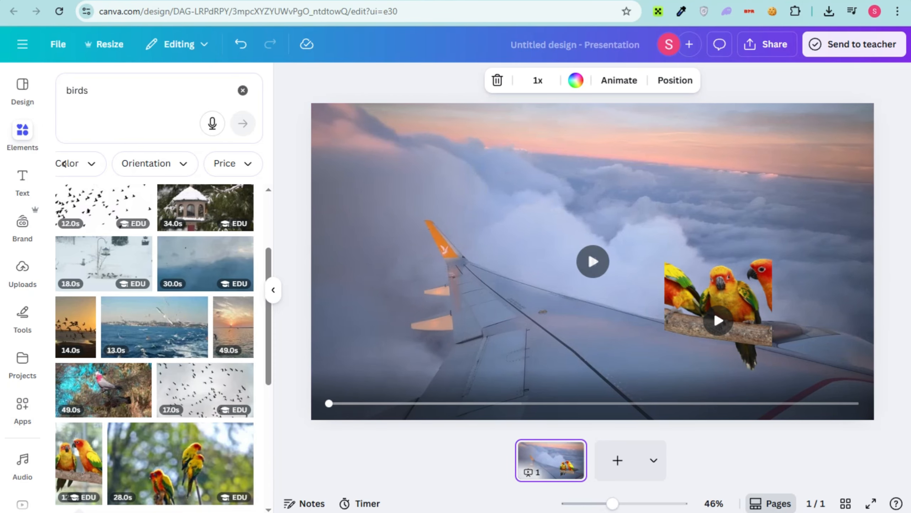
{"action": "left_click", "coordinate": [592, 261]}
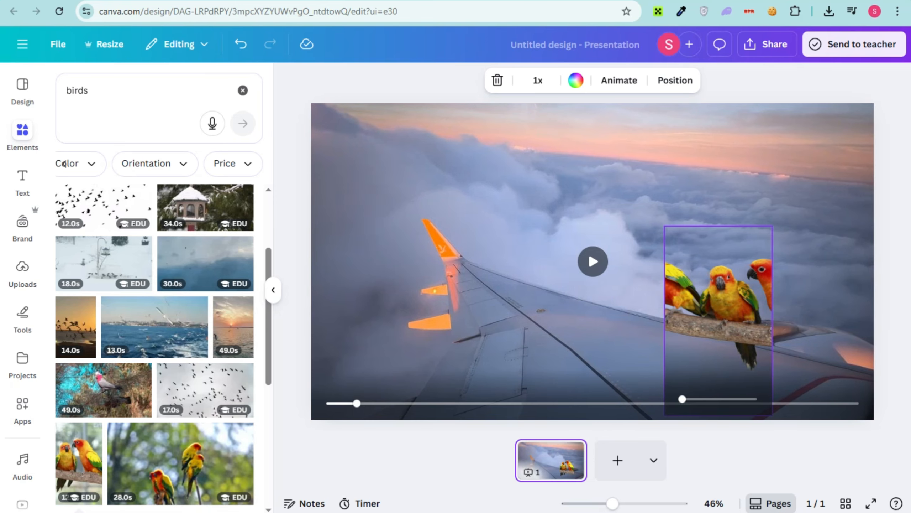
{"action": "left_click", "coordinate": [720, 305]}
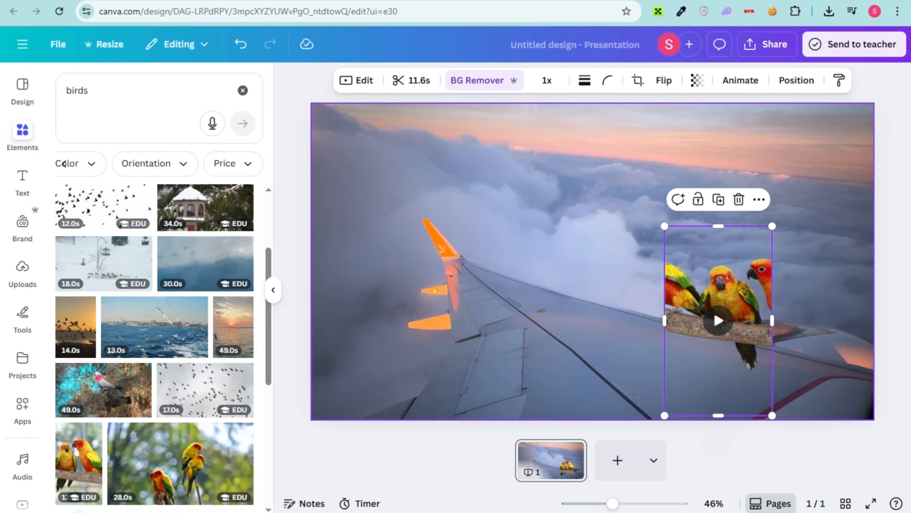
{"action": "left_click", "coordinate": [588, 230]}
Open the design's download options and choose MP4 Video as the file type
{"action": "left_click", "coordinate": [766, 44]}
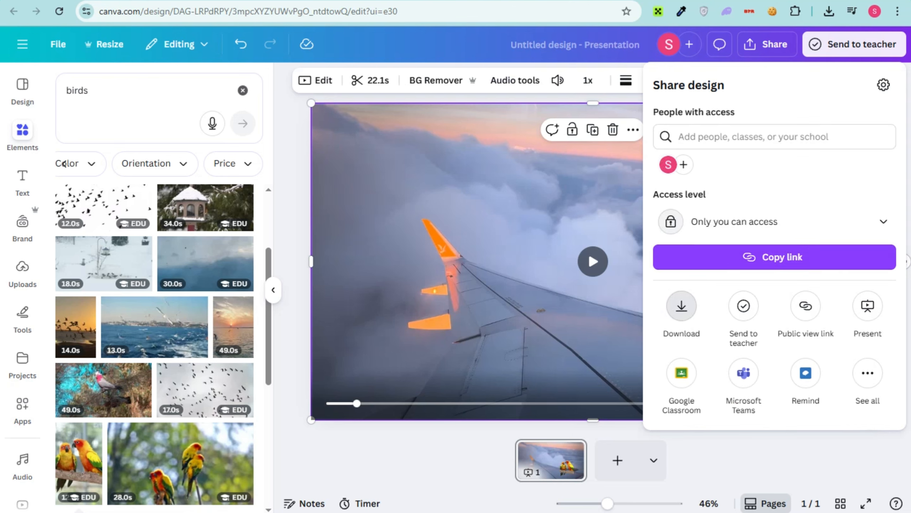
{"action": "left_click", "coordinate": [682, 303]}
{"action": "left_click", "coordinate": [775, 133]}
{"action": "left_click", "coordinate": [732, 283]}
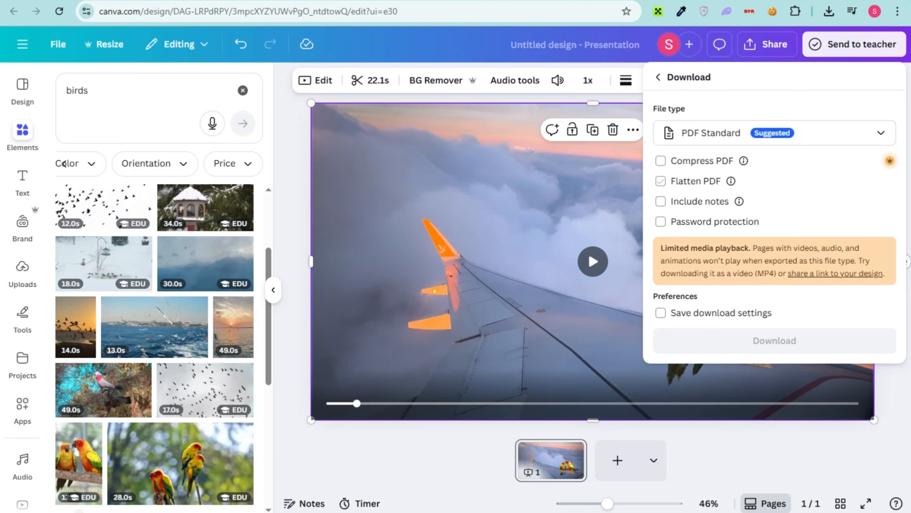
{"action": "left_click", "coordinate": [775, 133]}
{"action": "left_click", "coordinate": [717, 281]}
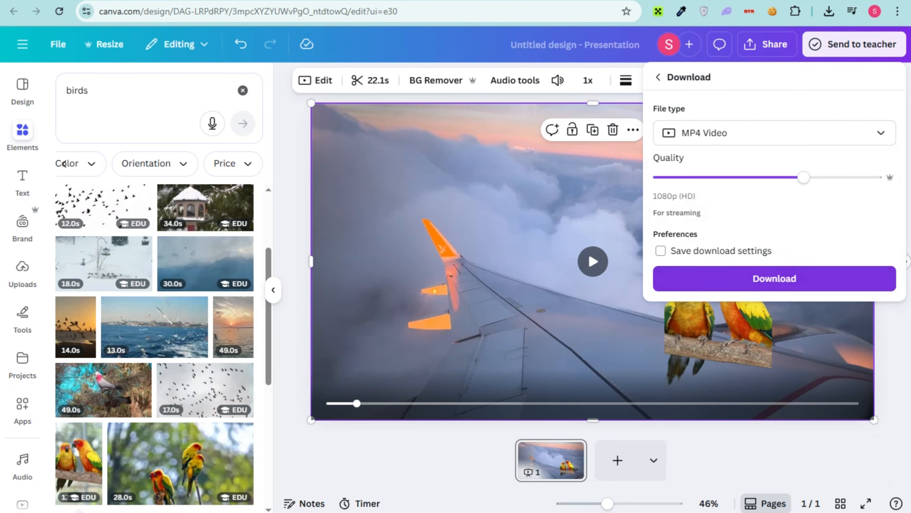
Play the overlay briefly, and delete both the parrots clip and the airplane wing clip from the page
{"action": "left_click", "coordinate": [593, 261]}
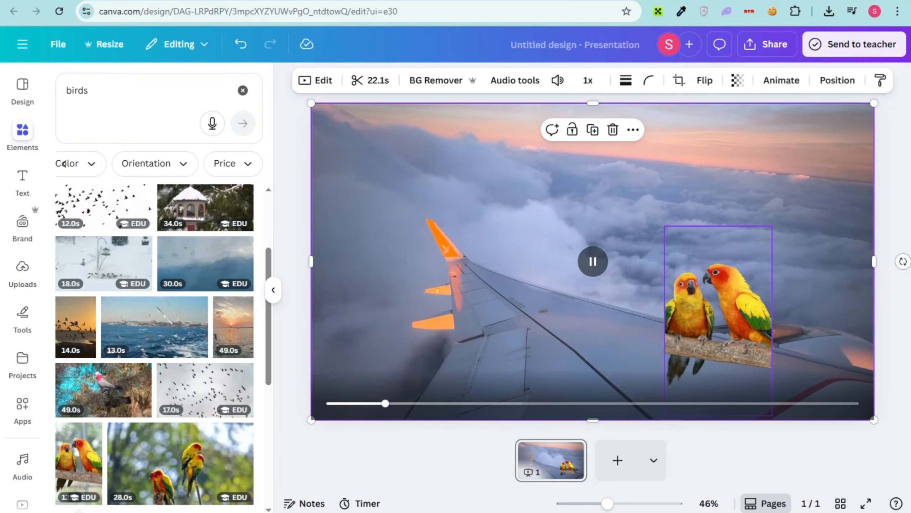
{"action": "left_click", "coordinate": [719, 319]}
{"action": "left_click", "coordinate": [610, 284]}
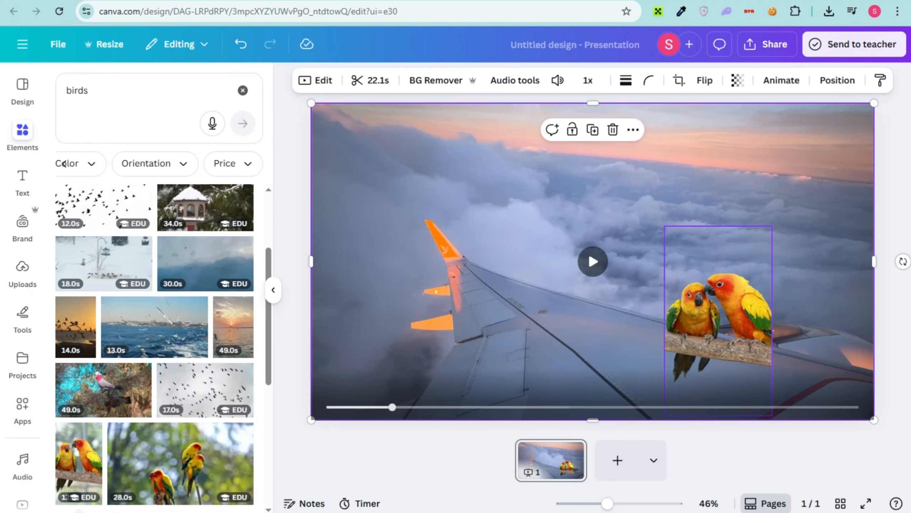
{"action": "left_click", "coordinate": [714, 309]}
{"action": "key", "text": "Delete"}
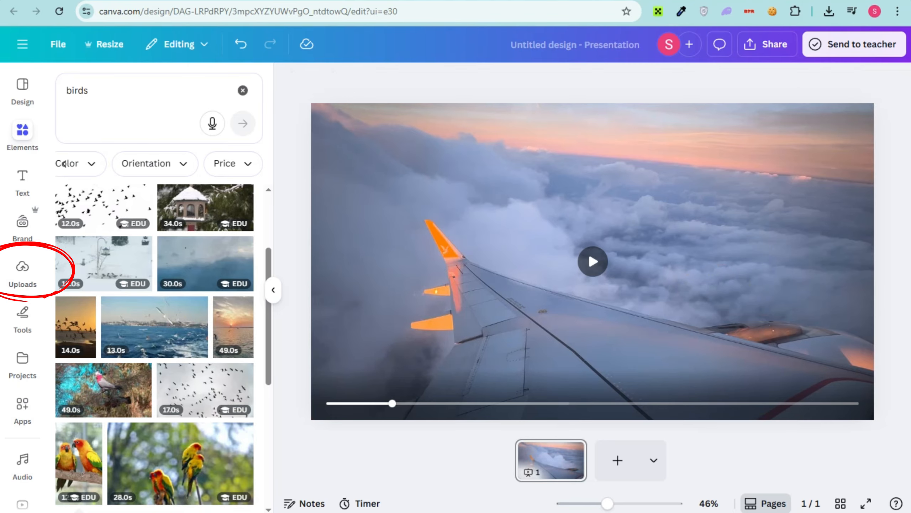
{"action": "key", "text": "Delete"}
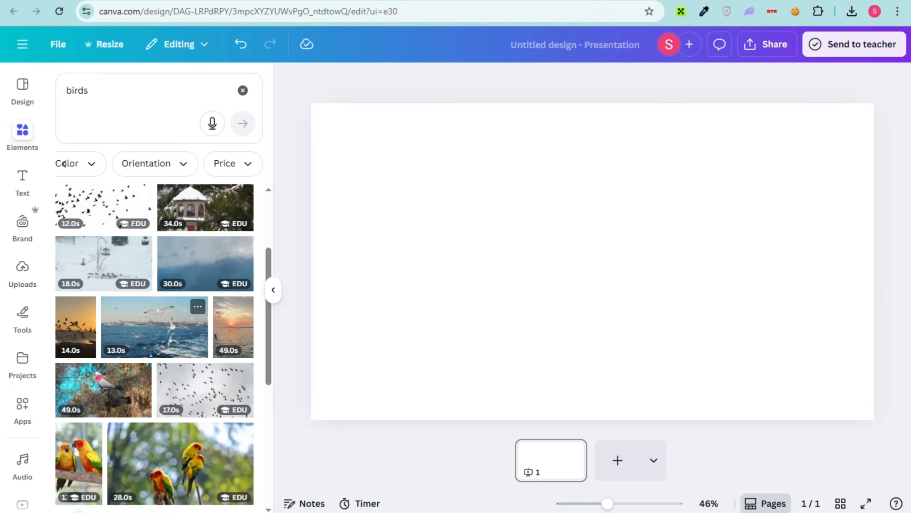
Add the 13-second video of seagulls flying over the sea and set it as the page background
{"action": "left_click", "coordinate": [155, 326]}
{"action": "right_click", "coordinate": [502, 183]}
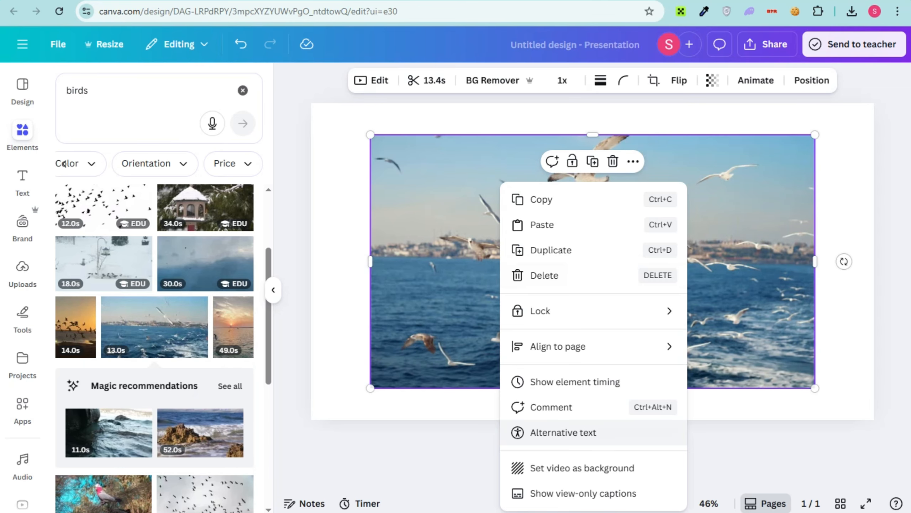
{"action": "left_click", "coordinate": [582, 468]}
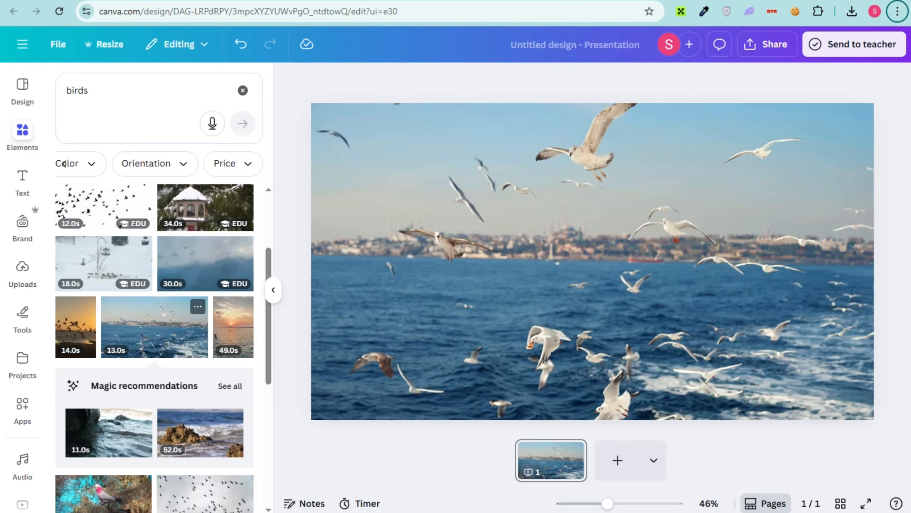
{"action": "scroll", "coordinate": [64, 163], "scroll_direction": "down", "scroll_amount": 10}
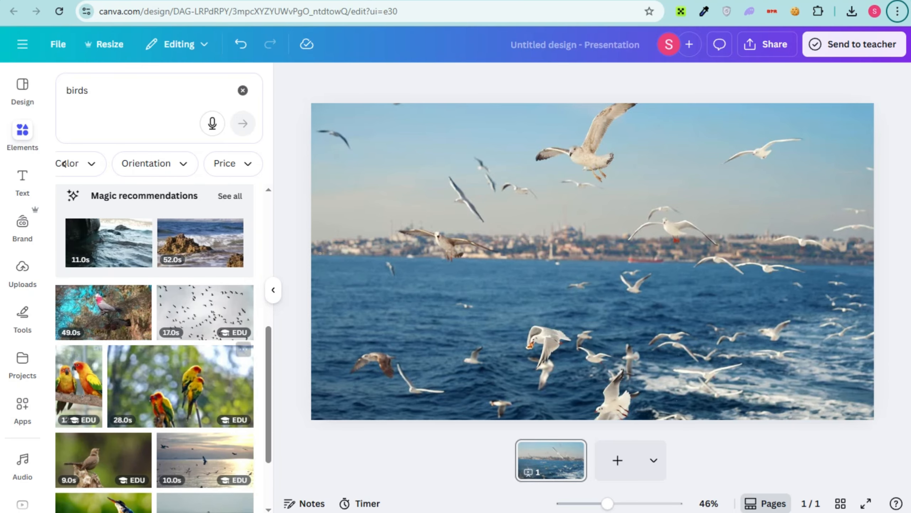
{"action": "scroll", "coordinate": [64, 163], "scroll_direction": "down", "scroll_amount": 3}
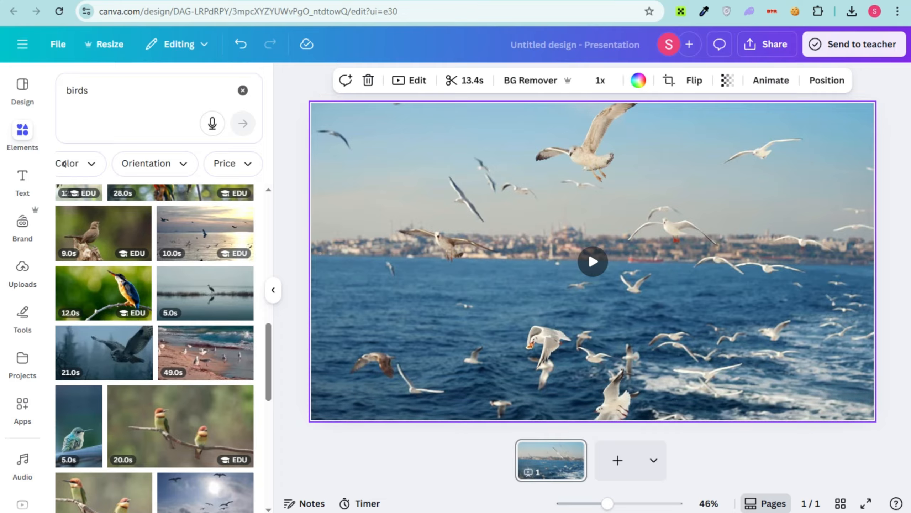
Undo setting the seagull video as background, and crop it to a full-height panel along the page's left side, about 40% of its width
{"action": "key", "text": "ctrl+z"}
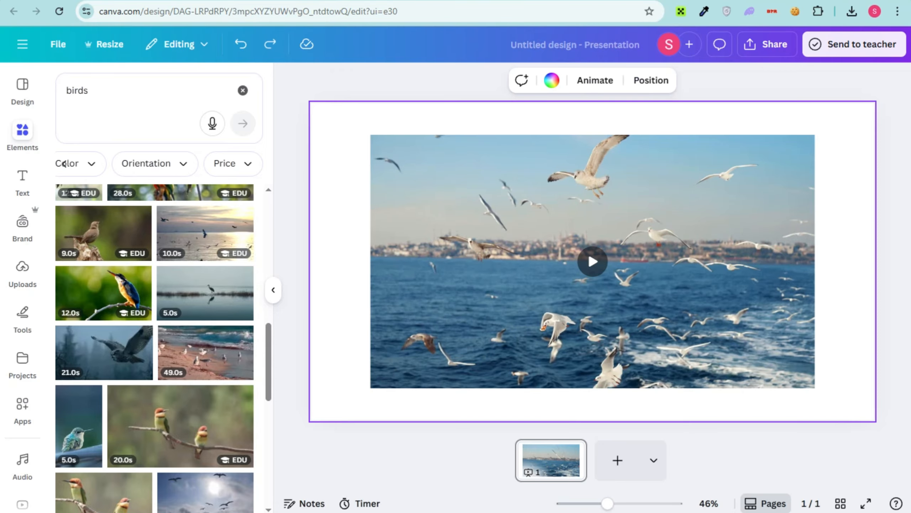
{"action": "key", "text": "ctrl+y"}
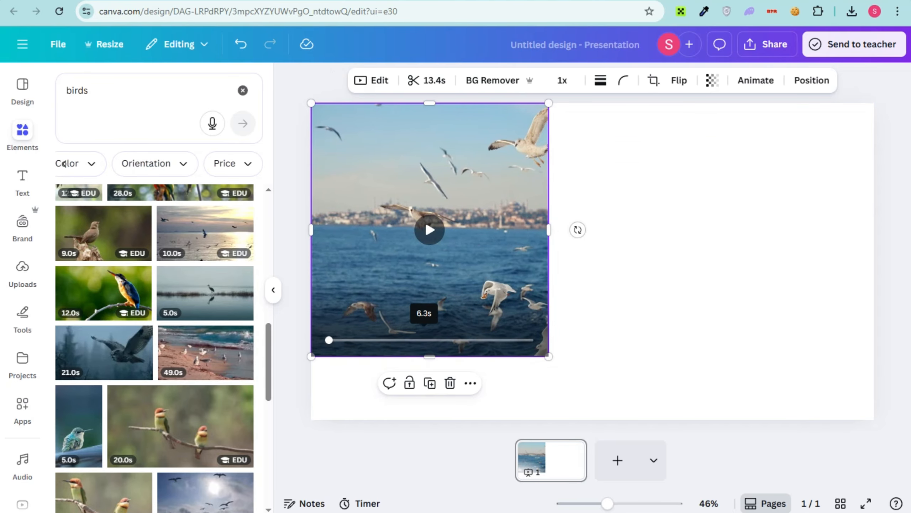
{"action": "left_click_drag", "start_coordinate": [429, 356], "coordinate": [429, 431]}
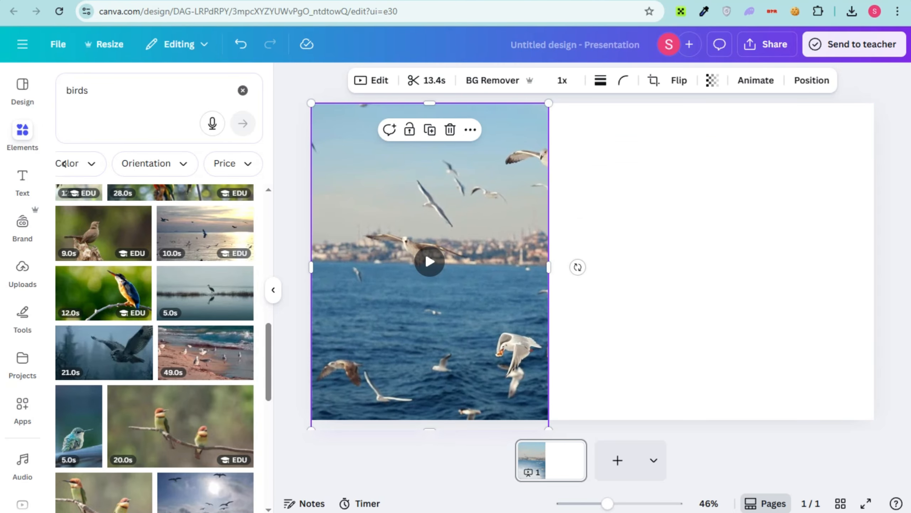
Add the 49-second beach seagulls video and crop it to a full-height panel between the flying seagulls clip and the page's right edge
{"action": "left_click", "coordinate": [206, 352]}
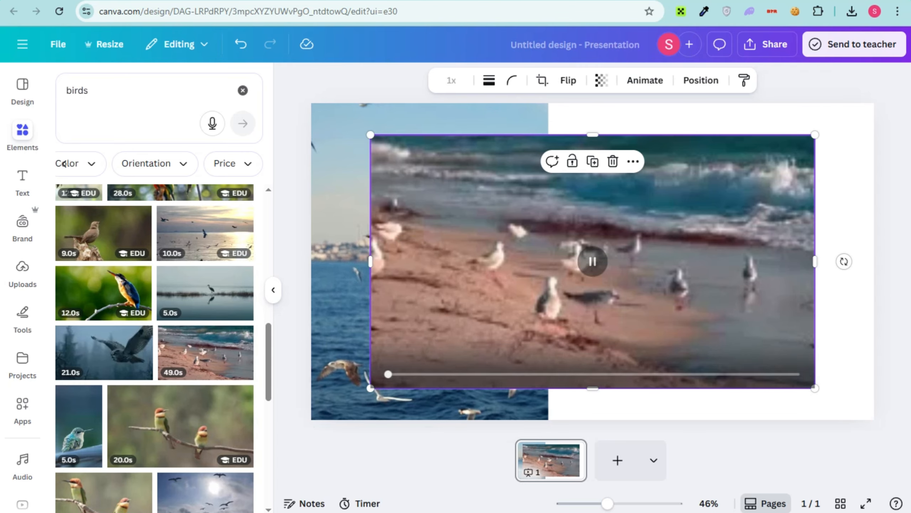
{"action": "left_click_drag", "start_coordinate": [370, 262], "coordinate": [429, 266]}
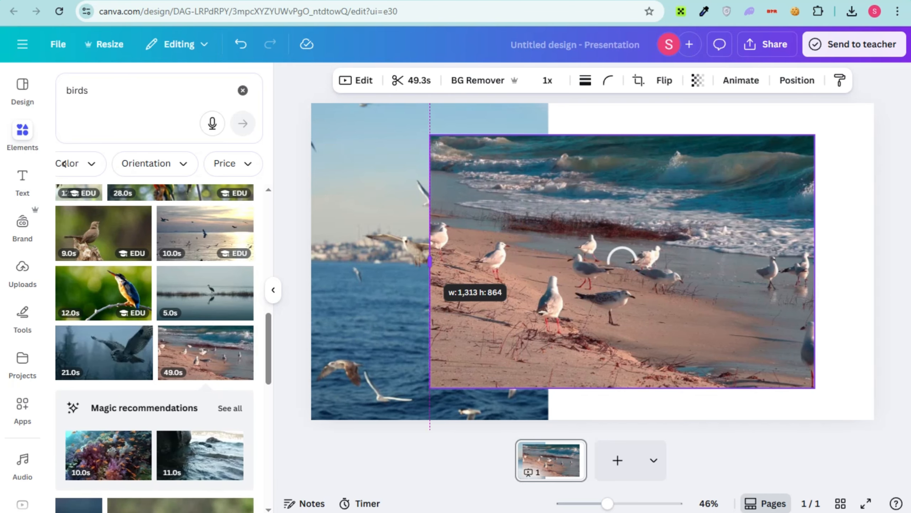
{"action": "left_click_drag", "start_coordinate": [510, 269], "coordinate": [593, 269]}
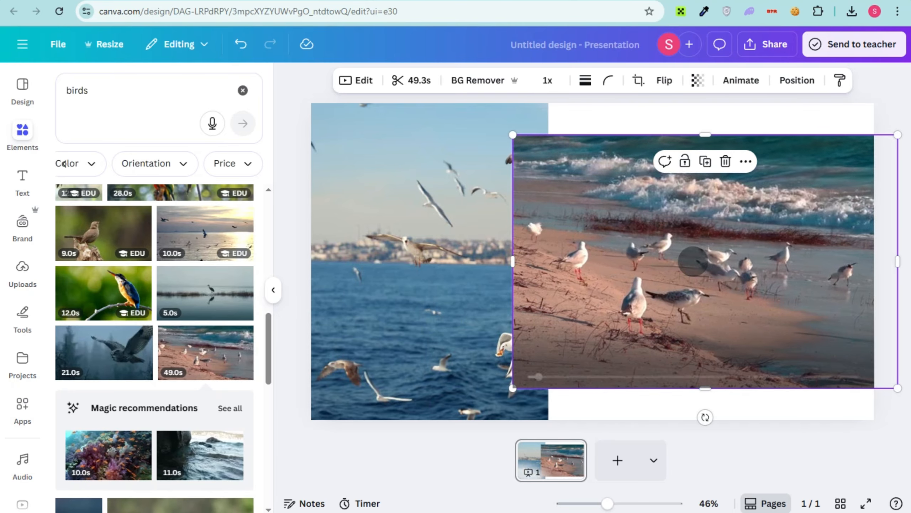
{"action": "left_click_drag", "start_coordinate": [898, 261], "coordinate": [695, 262]}
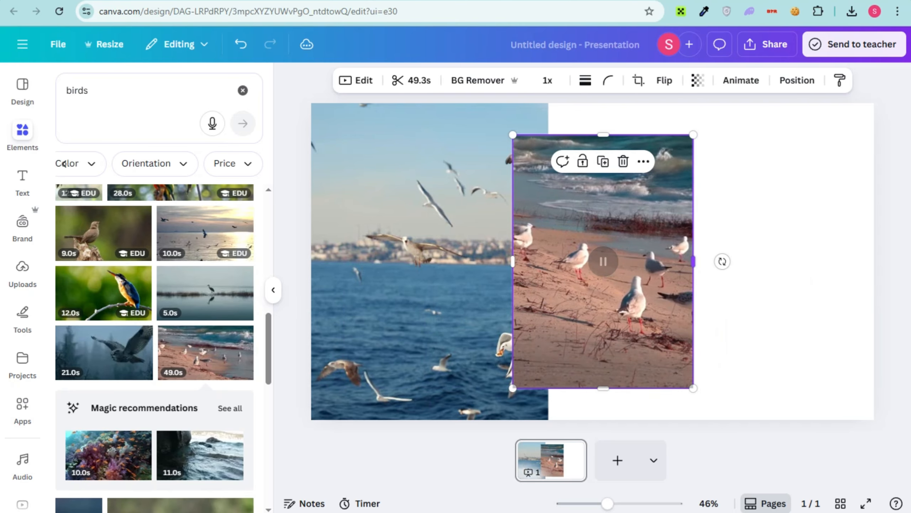
{"action": "left_click_drag", "start_coordinate": [603, 265], "coordinate": [716, 266]}
{"action": "left_click_drag", "start_coordinate": [626, 267], "coordinate": [555, 266]}
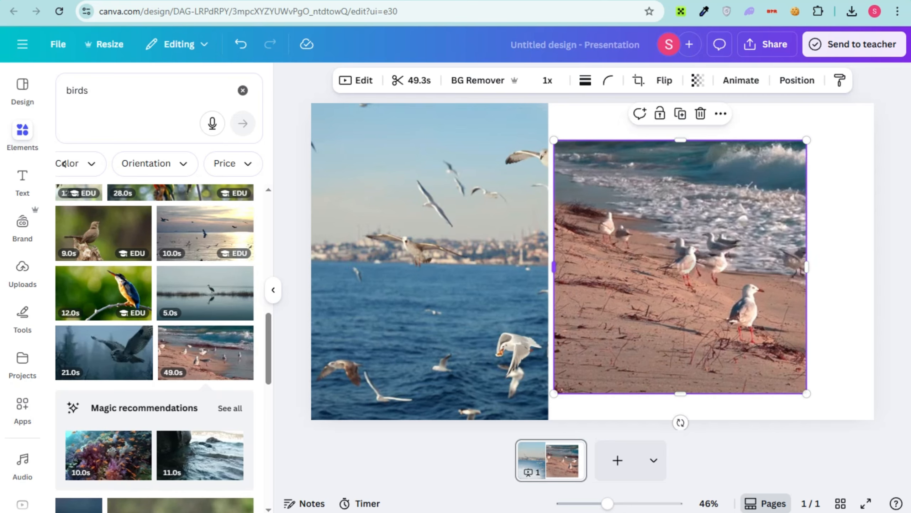
{"action": "left_click_drag", "start_coordinate": [680, 141], "coordinate": [680, 103]}
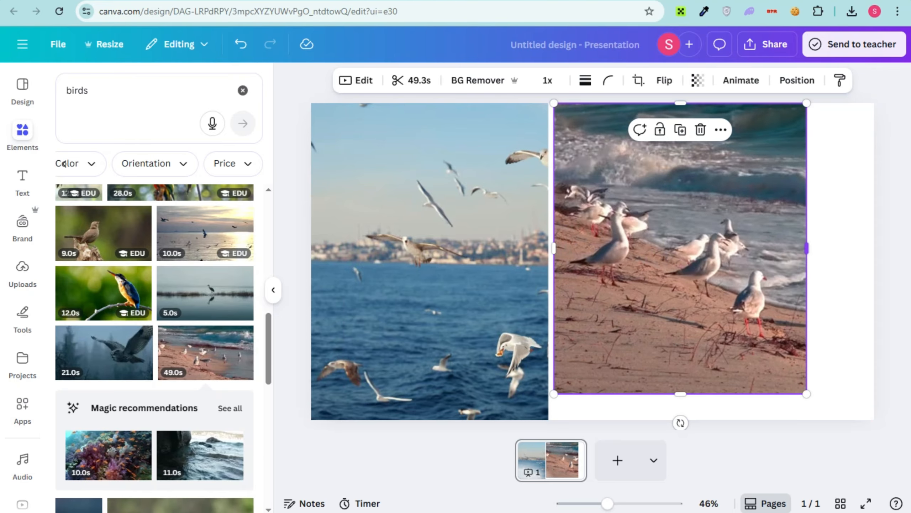
{"action": "left_click_drag", "start_coordinate": [807, 248], "coordinate": [874, 248]}
{"action": "left_click_drag", "start_coordinate": [714, 394], "coordinate": [714, 419]}
Widen the flying seagulls clip and narrow the beach clip so they meet just left of the page's center
{"action": "left_click", "coordinate": [425, 251]}
{"action": "left_click", "coordinate": [603, 267]}
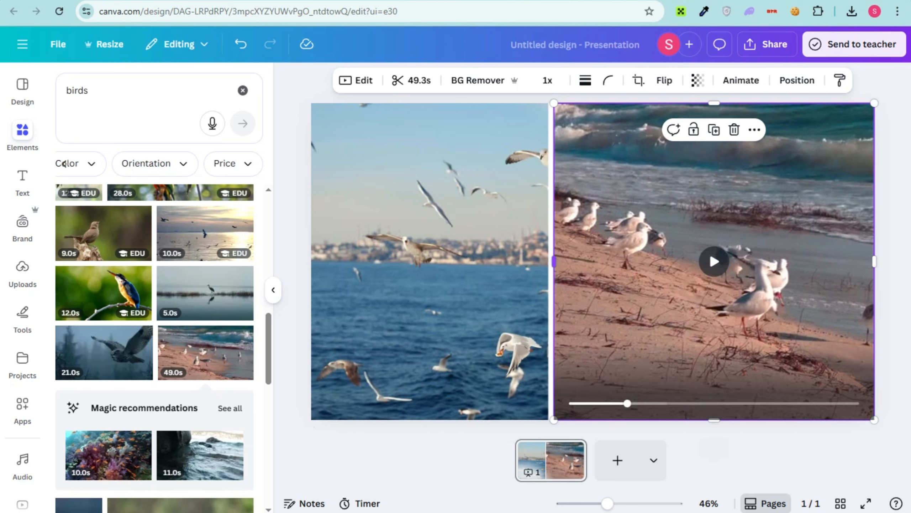
{"action": "left_click_drag", "start_coordinate": [555, 267], "coordinate": [580, 267]}
{"action": "left_click", "coordinate": [524, 267]}
{"action": "left_click", "coordinate": [632, 265]}
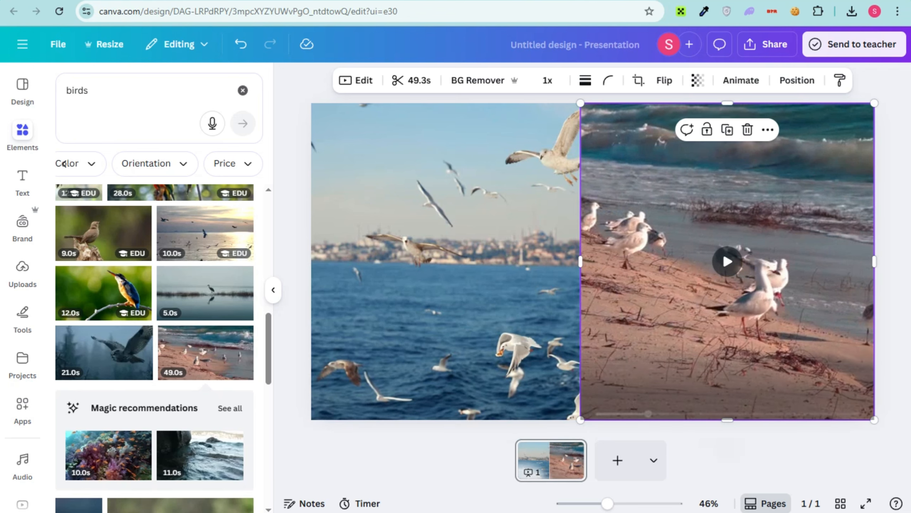
Fine-tune the framing of both seagull clips and open the transparency setting of the beach clip
{"action": "left_click", "coordinate": [509, 230]}
{"action": "left_click", "coordinate": [723, 251]}
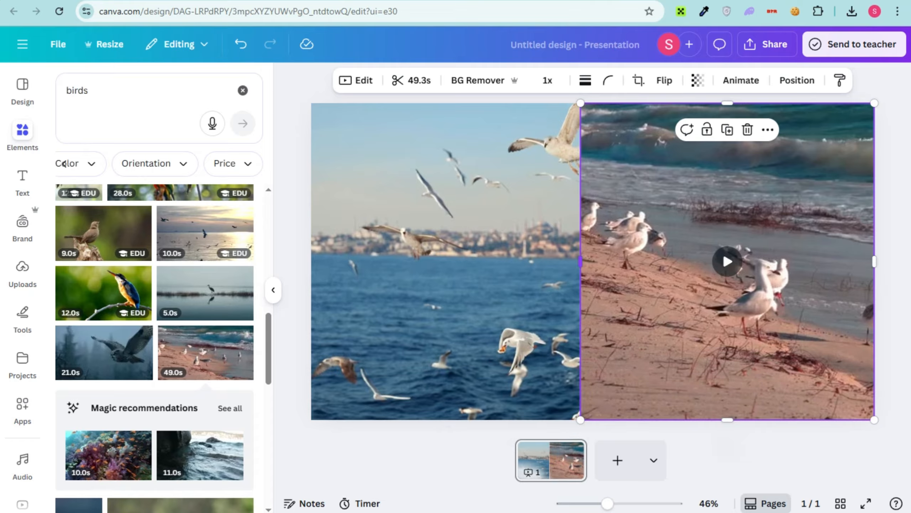
{"action": "mouse_move", "coordinate": [723, 251]}
{"action": "left_mouse_down"}
{"action": "mouse_move", "coordinate": [723, 267]}
{"action": "mouse_move", "coordinate": [722, 251]}
{"action": "left_mouse_up"}
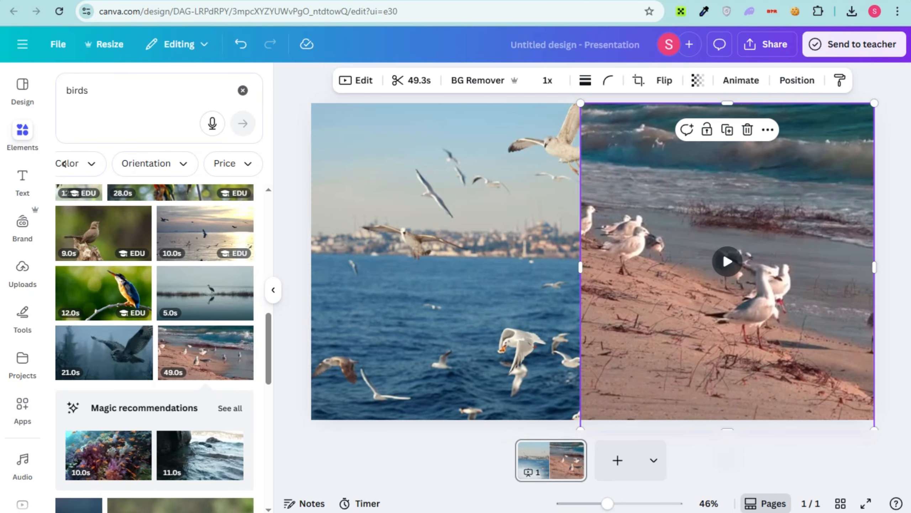
{"action": "left_click", "coordinate": [697, 81]}
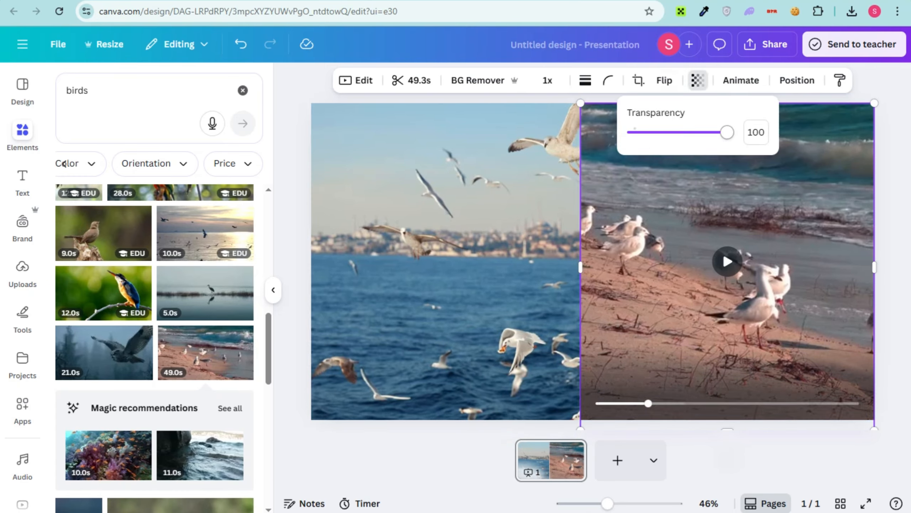
{"action": "left_click", "coordinate": [442, 251]}
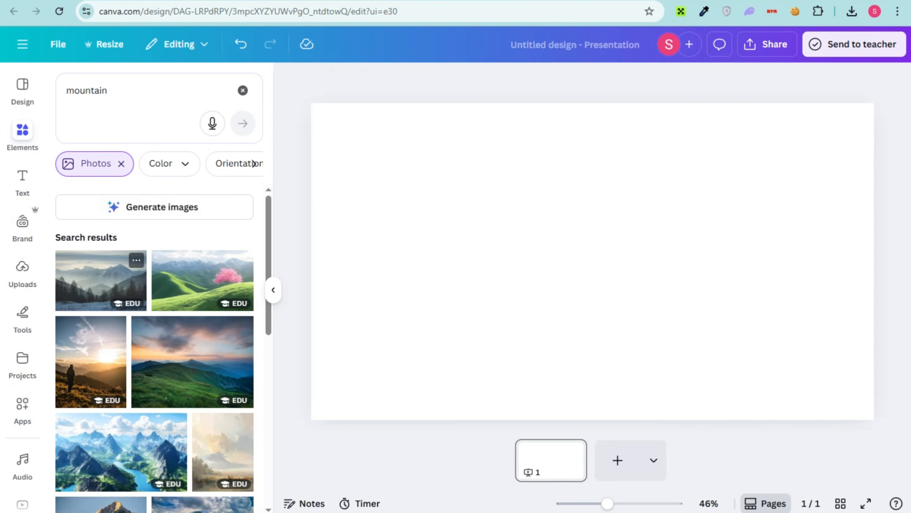
Add the misty mountain photo with dark pine trees and set it as the page background
{"action": "left_click", "coordinate": [101, 281]}
{"action": "right_click", "coordinate": [613, 250]}
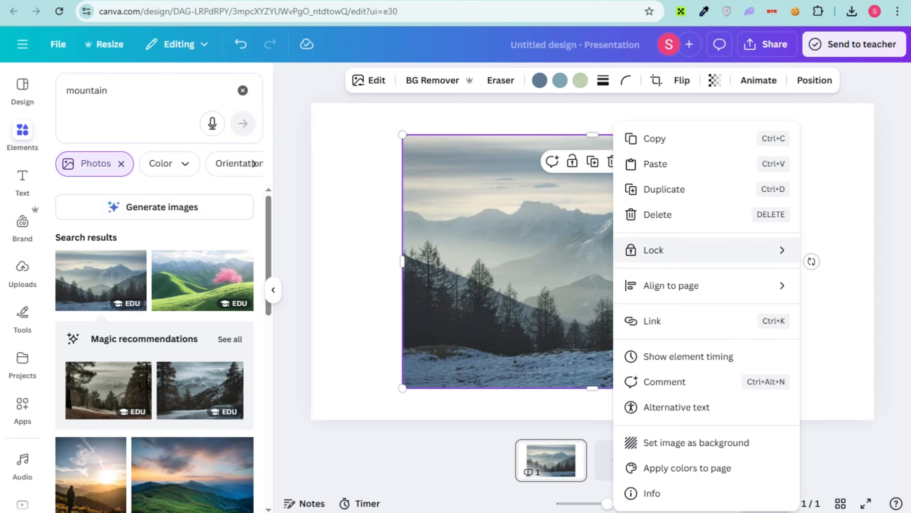
{"action": "left_click", "coordinate": [696, 442]}
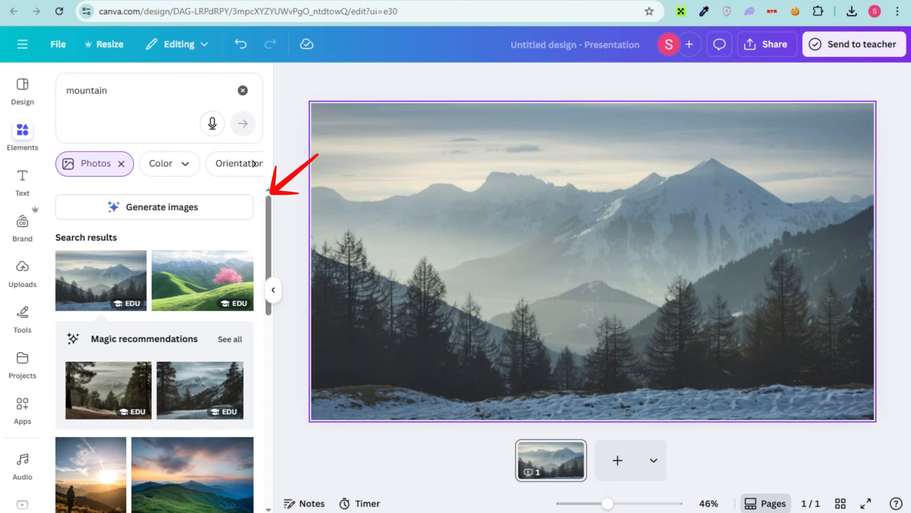
Add the sunset photo of a standing hiker over the mountains and remove its background
{"action": "scroll", "coordinate": [255, 164], "scroll_direction": "down", "scroll_amount": 2}
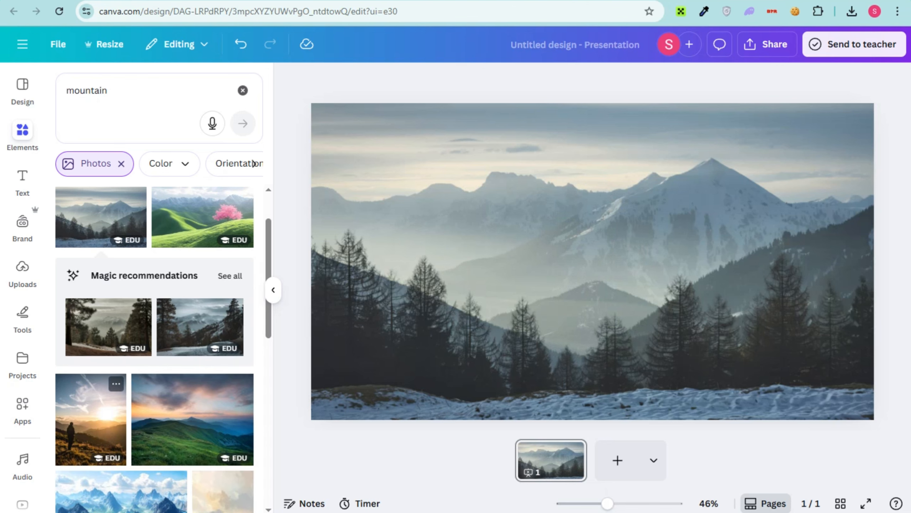
{"action": "left_click", "coordinate": [91, 419]}
{"action": "mouse_move", "coordinate": [590, 261]}
{"action": "left_mouse_down"}
{"action": "mouse_move", "coordinate": [564, 299]}
{"action": "mouse_move", "coordinate": [559, 292]}
{"action": "left_mouse_up"}
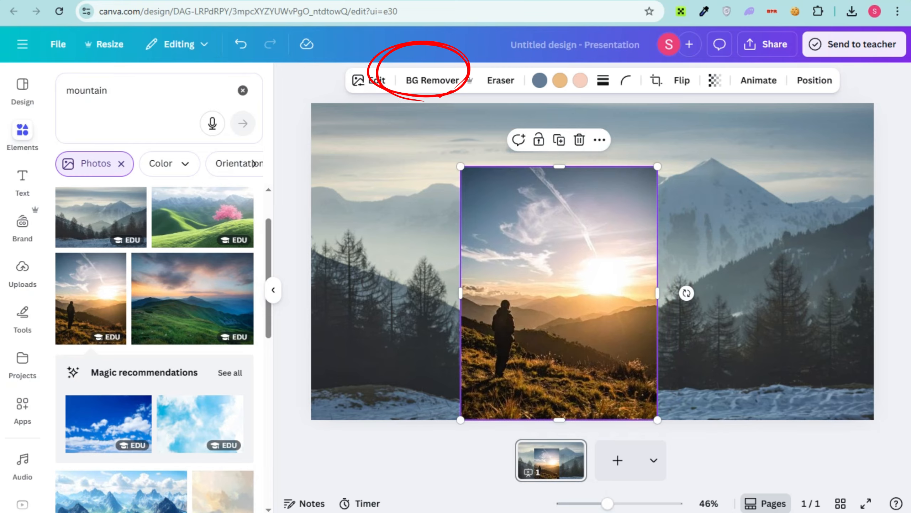
{"action": "left_click", "coordinate": [433, 80]}
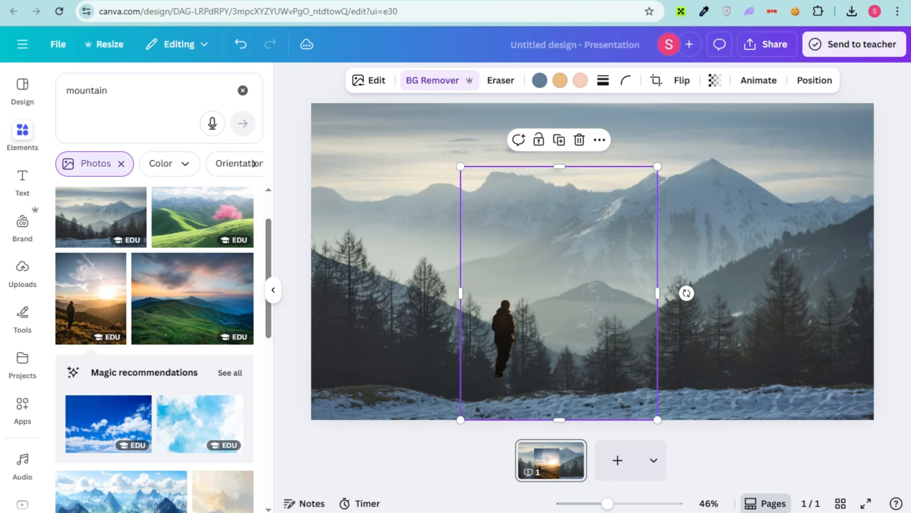
Enlarge the hiker cutout to about 40% of the page width and place its feet on the page's bottom edge
{"action": "left_click_drag", "start_coordinate": [559, 292], "coordinate": [531, 314]}
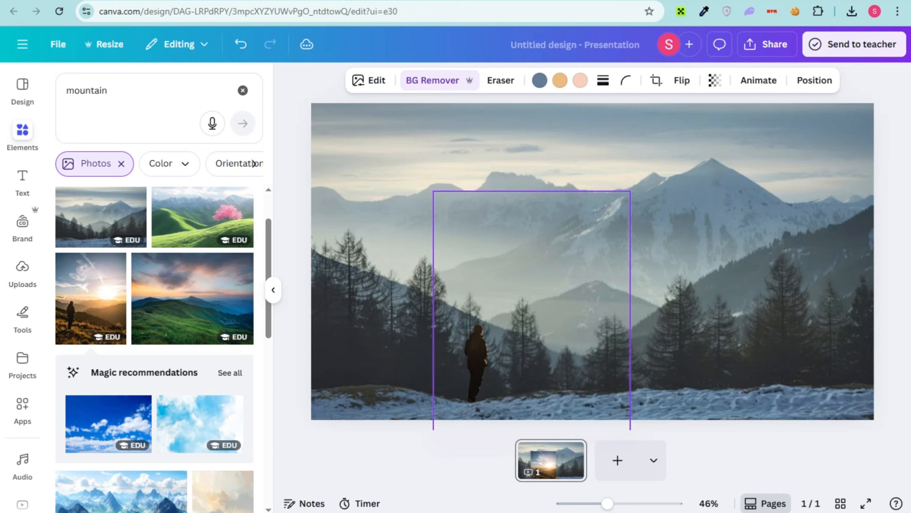
{"action": "left_click_drag", "start_coordinate": [630, 191], "coordinate": [668, 141]}
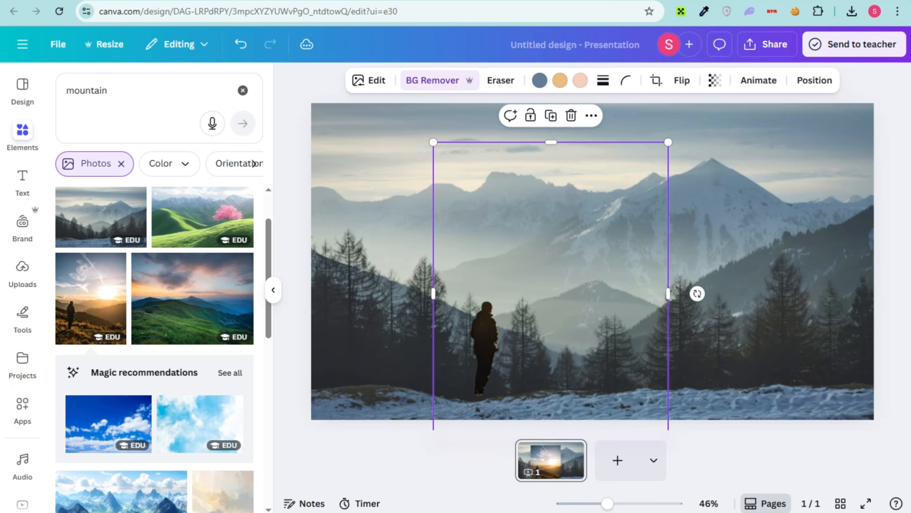
{"action": "left_click_drag", "start_coordinate": [551, 293], "coordinate": [543, 322]}
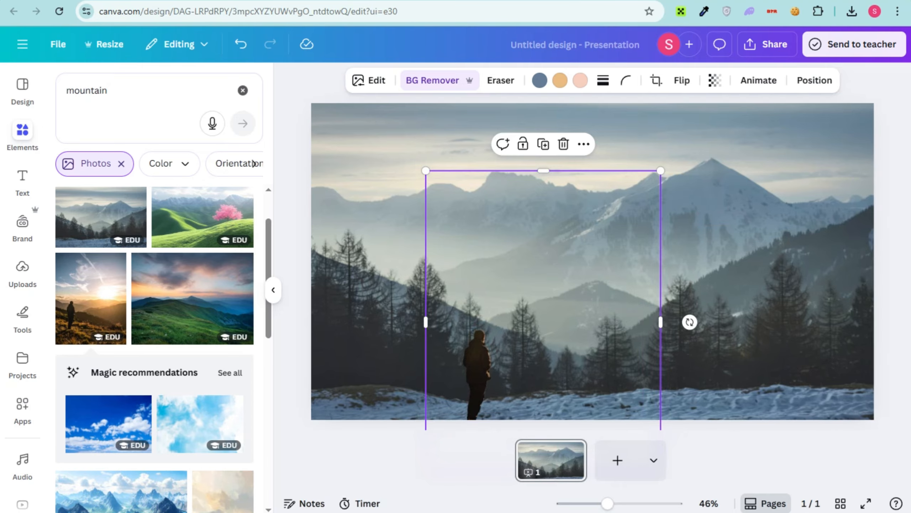
{"action": "key", "text": "Escape"}
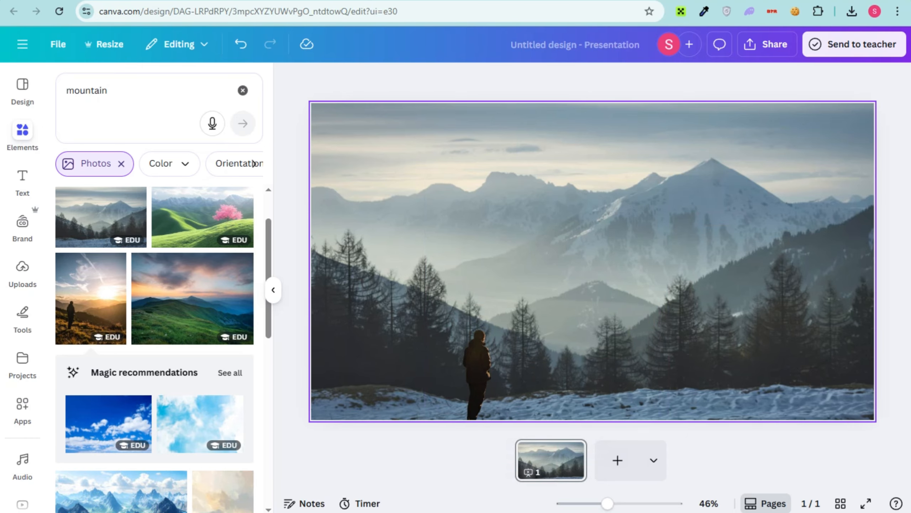
Set the hiker cutout's transparency to 81 and move it right to just short of the page's center
{"action": "left_click", "coordinate": [478, 364]}
{"action": "left_click", "coordinate": [715, 80]}
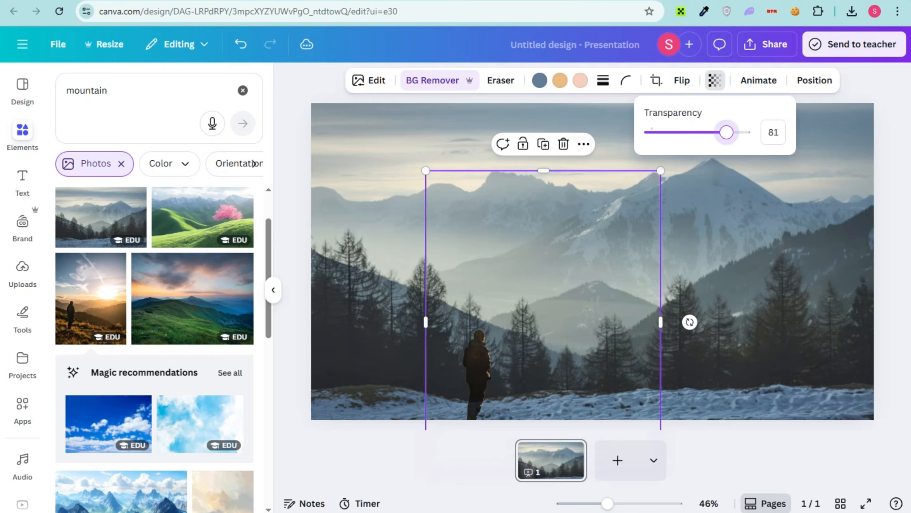
{"action": "key", "text": "Escape"}
{"action": "key", "text": "Escape"}
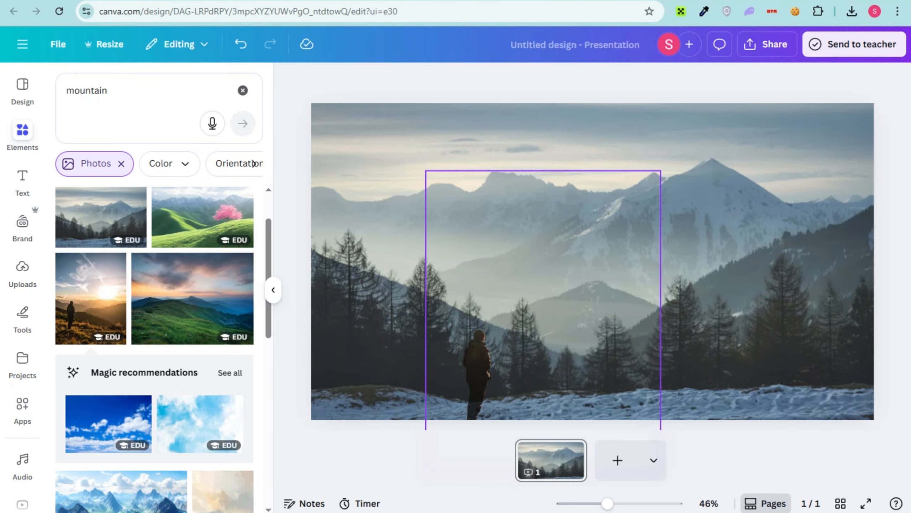
{"action": "left_click_drag", "start_coordinate": [478, 364], "coordinate": [550, 359]}
{"action": "key", "text": "Escape"}
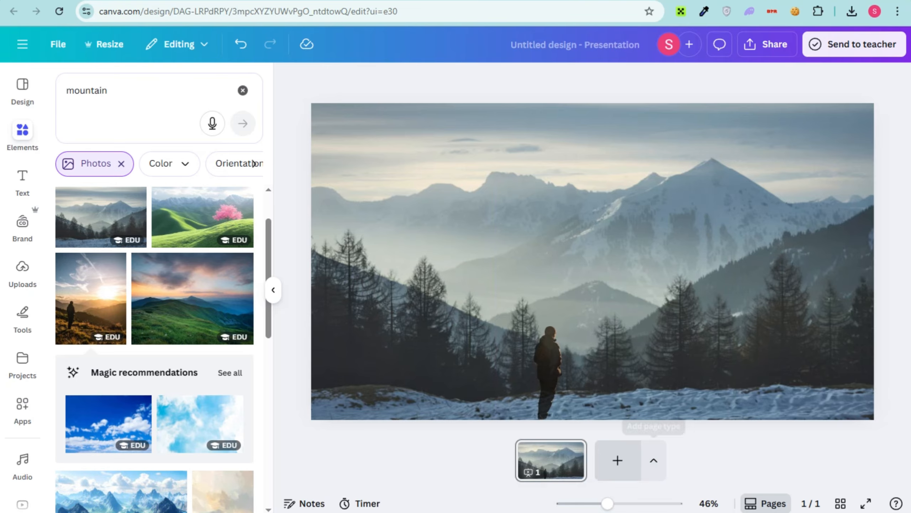
Add a second page and set the photo of green hills at sunset as its background
{"action": "left_click", "coordinate": [618, 460]}
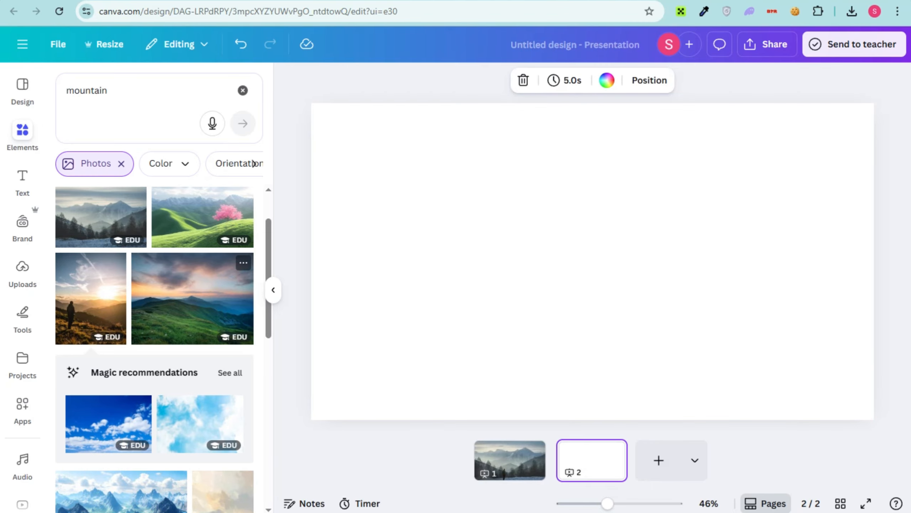
{"action": "left_click", "coordinate": [192, 298]}
{"action": "right_click", "coordinate": [539, 251]}
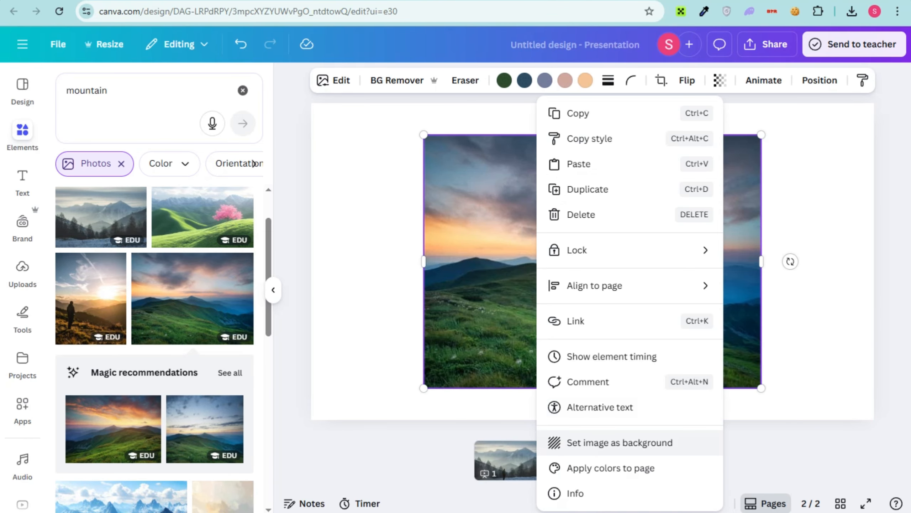
{"action": "left_click", "coordinate": [620, 442]}
Search the photos for birds
{"action": "scroll", "coordinate": [205, 237], "scroll_direction": "down", "scroll_amount": 5}
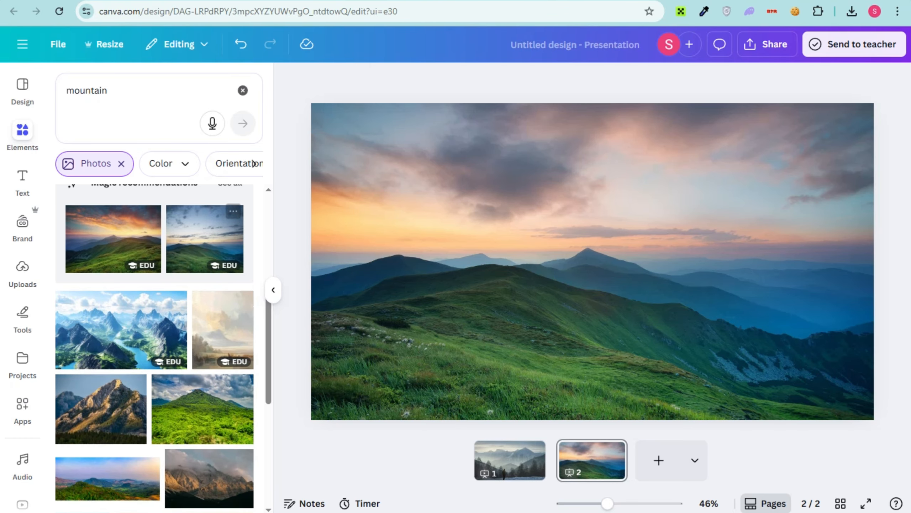
{"action": "double_click", "coordinate": [87, 91]}
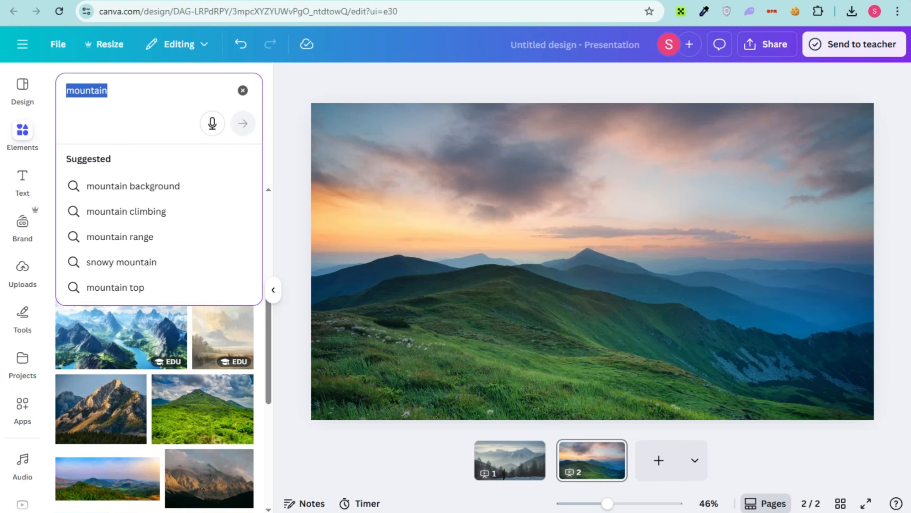
{"action": "type", "text": "birds"}
{"action": "key", "text": "Return"}
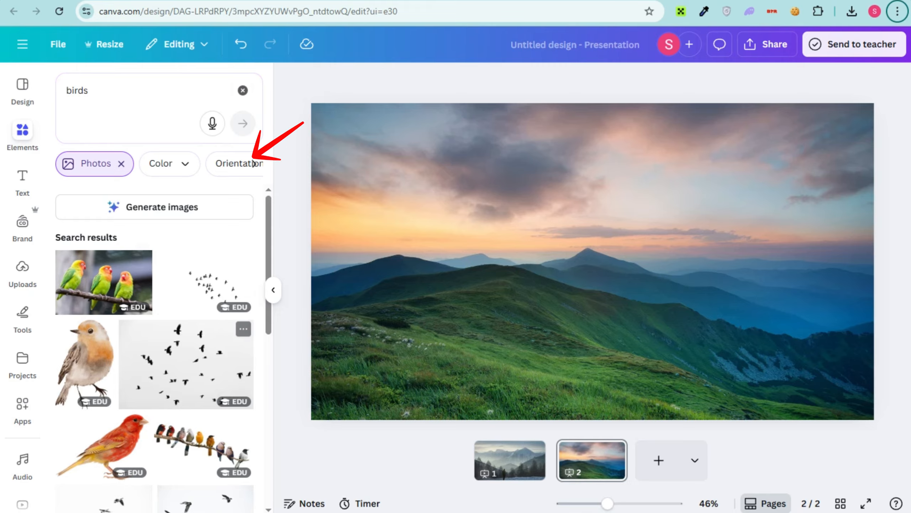
Add the red bird photo to the second page and shrink it into the lower-left corner on the grass
{"action": "scroll", "coordinate": [255, 163], "scroll_direction": "down", "scroll_amount": 3}
{"action": "left_click", "coordinate": [102, 319]}
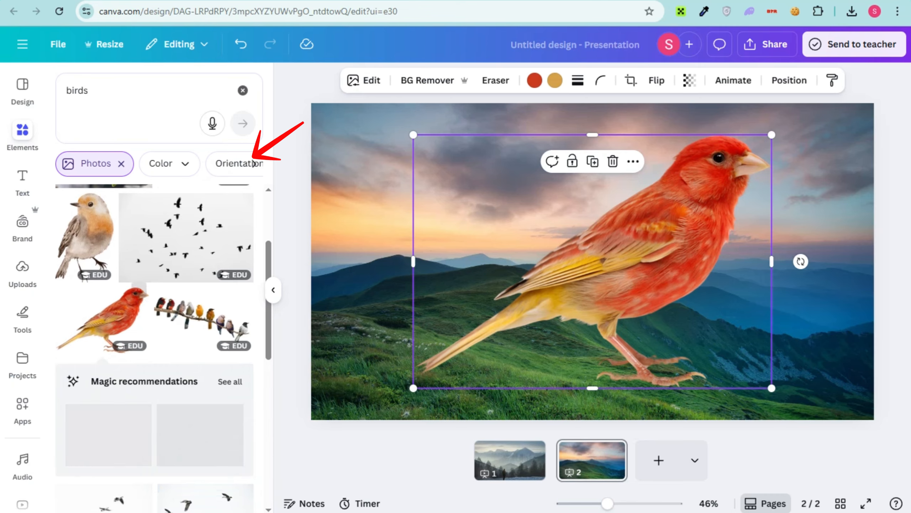
{"action": "left_click_drag", "start_coordinate": [776, 131], "coordinate": [394, 356]}
{"action": "left_click_drag", "start_coordinate": [361, 382], "coordinate": [355, 389]}
{"action": "left_click", "coordinate": [463, 316]}
Add the photo of a bird of prey with spread wings and remove its blue background
{"action": "scroll", "coordinate": [201, 316], "scroll_direction": "down", "scroll_amount": 5}
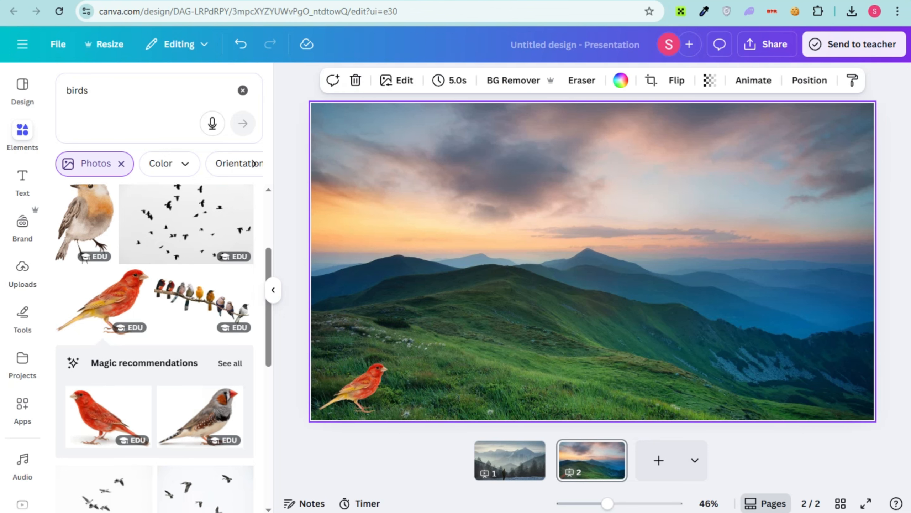
{"action": "left_click", "coordinate": [206, 395]}
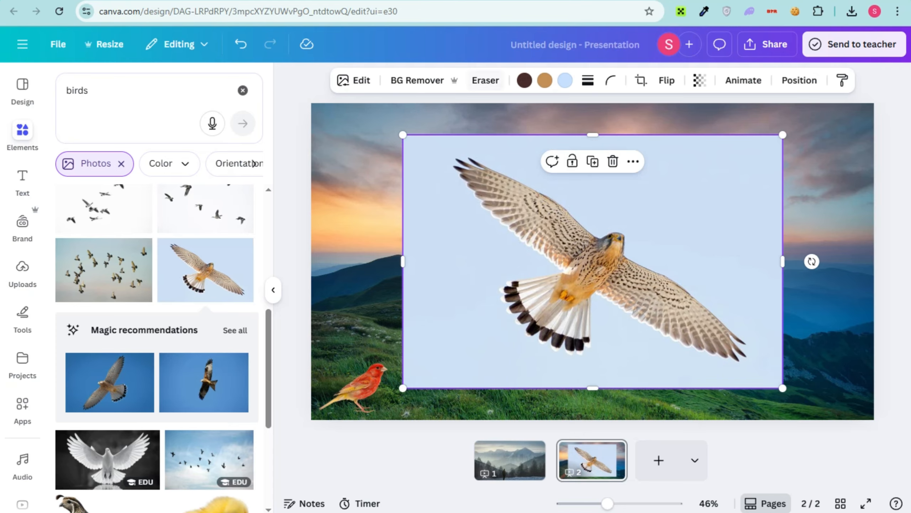
{"action": "left_click", "coordinate": [417, 80]}
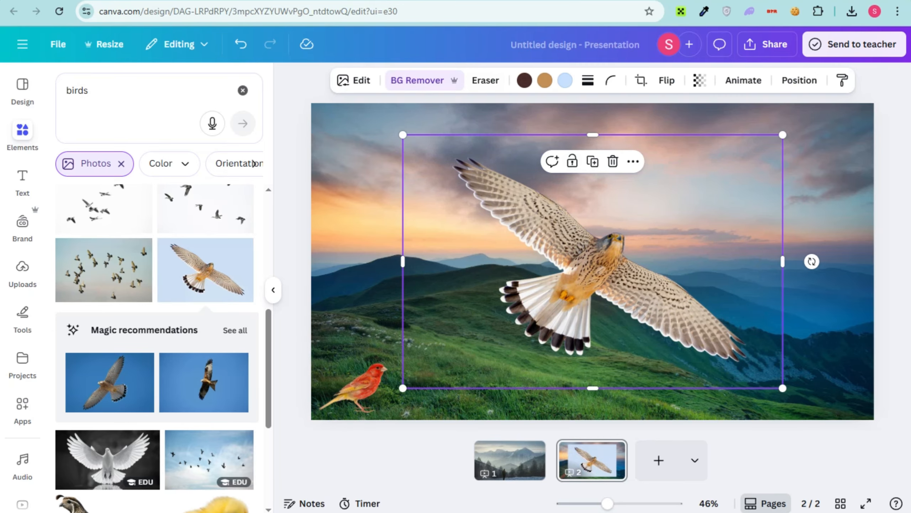
Shrink the bird of prey and place it in the sky above the mountains to the right, slightly transparent
{"action": "left_click_drag", "start_coordinate": [783, 135], "coordinate": [545, 292]}
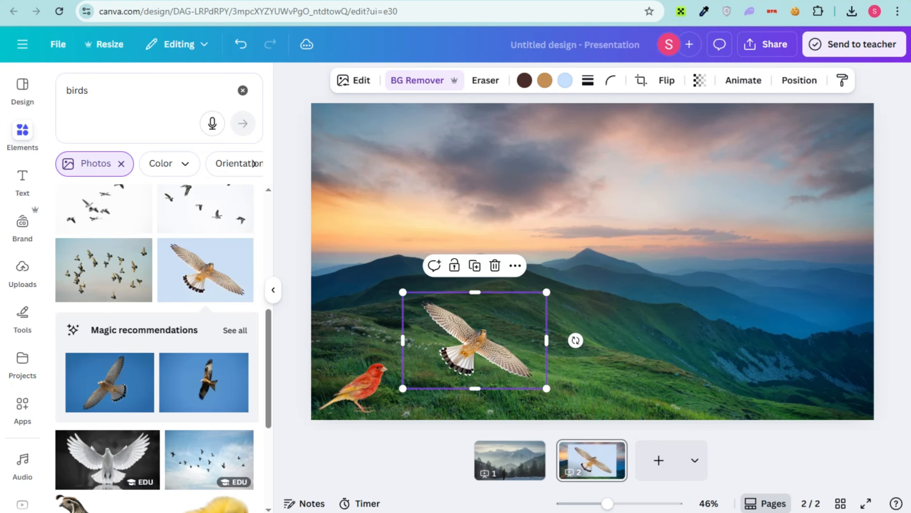
{"action": "left_click_drag", "start_coordinate": [474, 339], "coordinate": [663, 231]}
{"action": "left_click", "coordinate": [700, 80]}
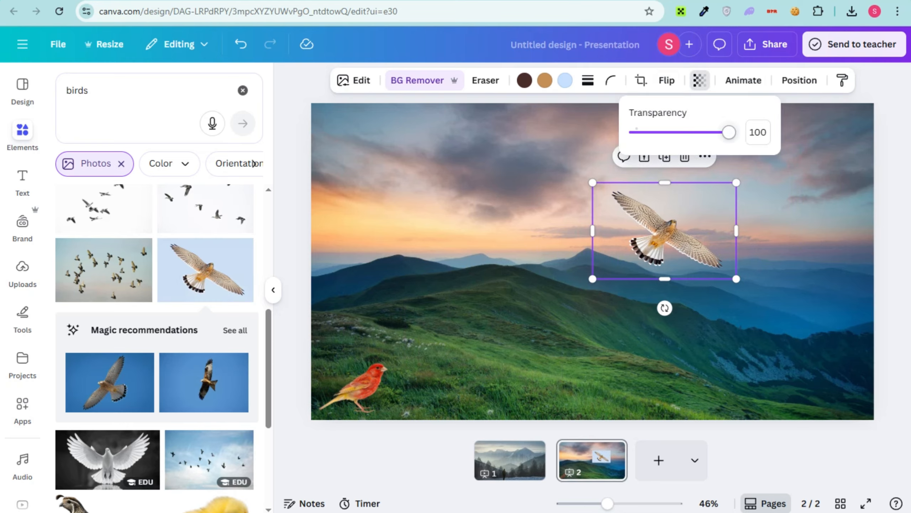
{"action": "left_click_drag", "start_coordinate": [730, 132], "coordinate": [702, 132]}
{"action": "left_click_drag", "start_coordinate": [665, 230], "coordinate": [677, 244]}
Delete the red bird from the grass and lower the bird of prey's transparency value to about 52
{"action": "left_click", "coordinate": [363, 386]}
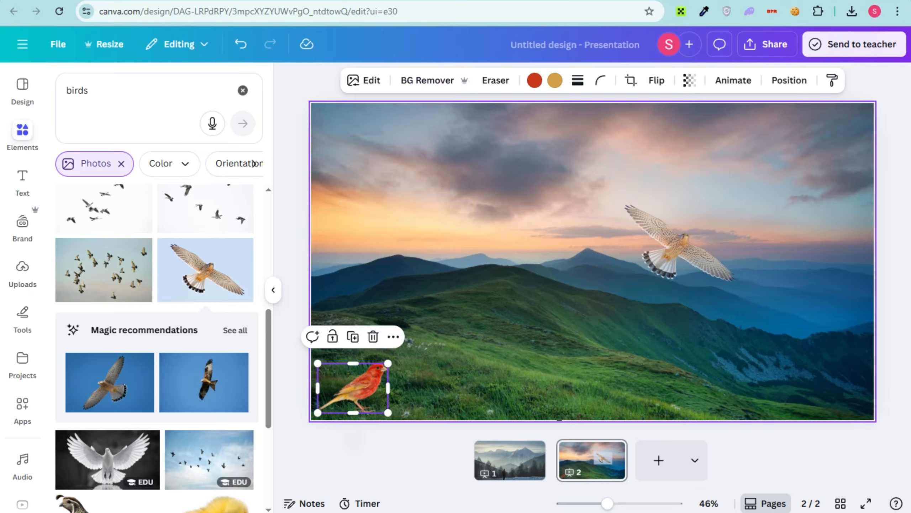
{"action": "key", "text": "Delete"}
{"action": "left_click", "coordinate": [677, 245]}
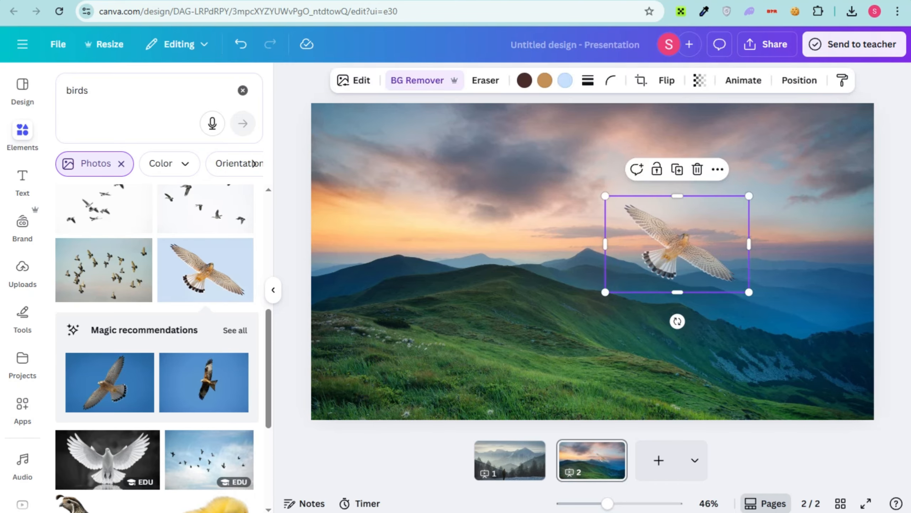
{"action": "left_click", "coordinate": [700, 80]}
{"action": "left_click_drag", "start_coordinate": [698, 132], "coordinate": [679, 132]}
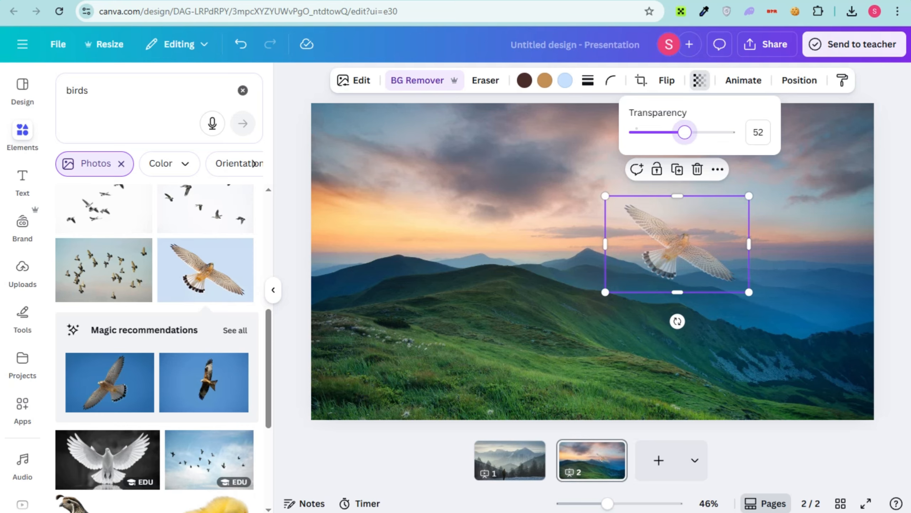
Shrink the bird of prey to about 336 by 225 and move it higher into the sky, right of the central peak
{"action": "left_click_drag", "start_coordinate": [677, 244], "coordinate": [627, 224]}
{"action": "left_click_drag", "start_coordinate": [697, 177], "coordinate": [653, 207]}
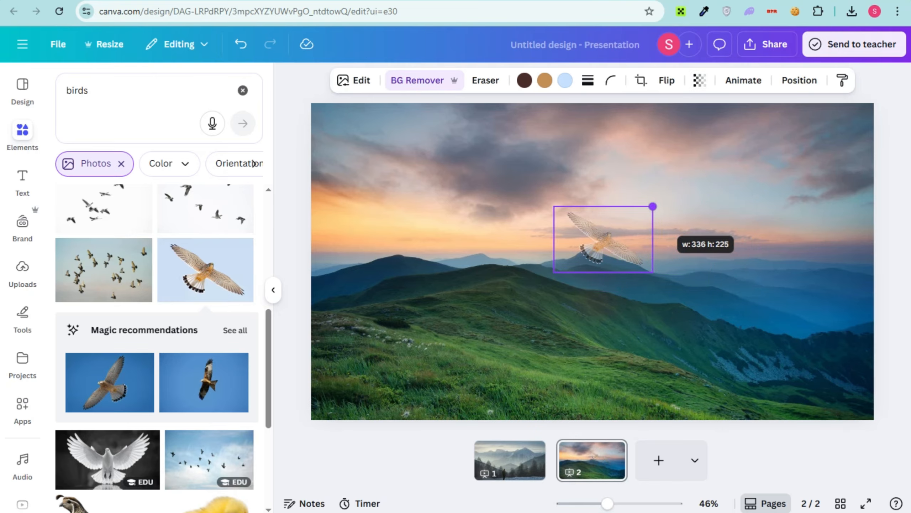
{"action": "left_click_drag", "start_coordinate": [607, 239], "coordinate": [662, 207]}
{"action": "left_click", "coordinate": [893, 216]}
{"action": "left_click", "coordinate": [893, 216]}
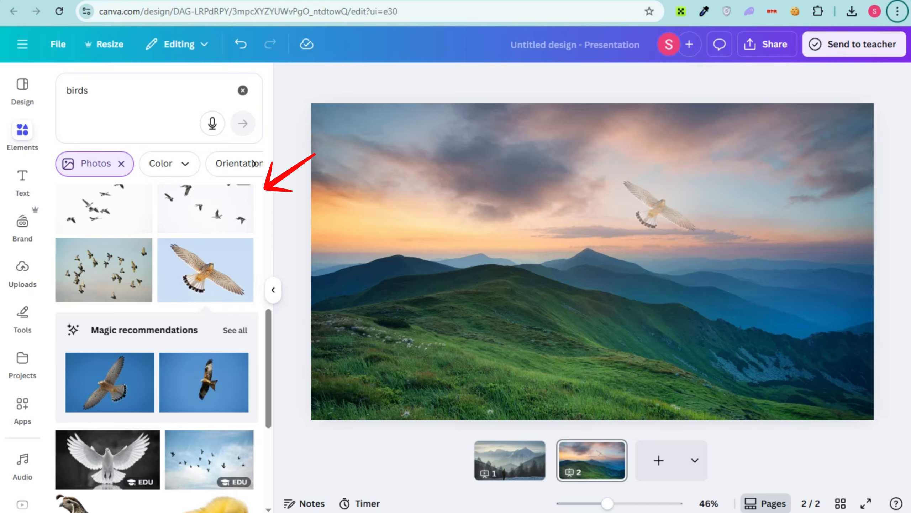
Add the photo of six flying geese with its white background removed, scaled down to fit the upper-left sky
{"action": "left_click", "coordinate": [210, 209]}
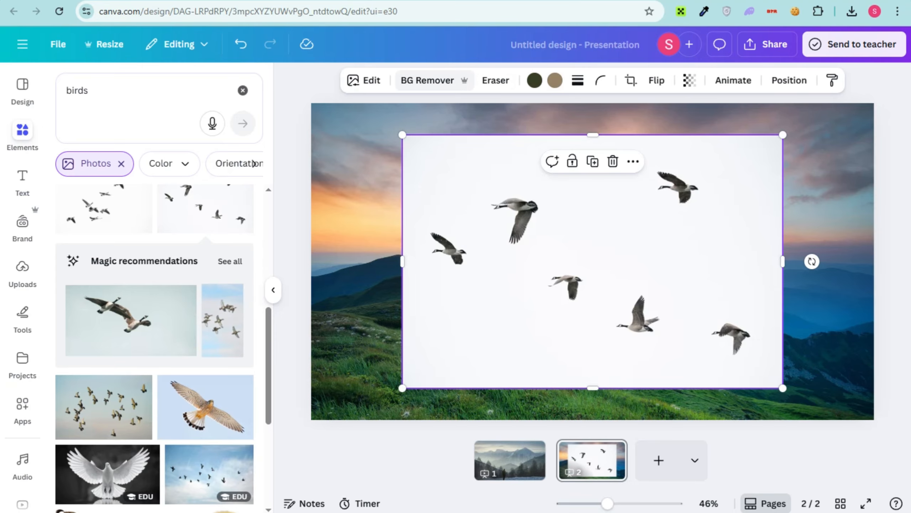
{"action": "left_click", "coordinate": [427, 80]}
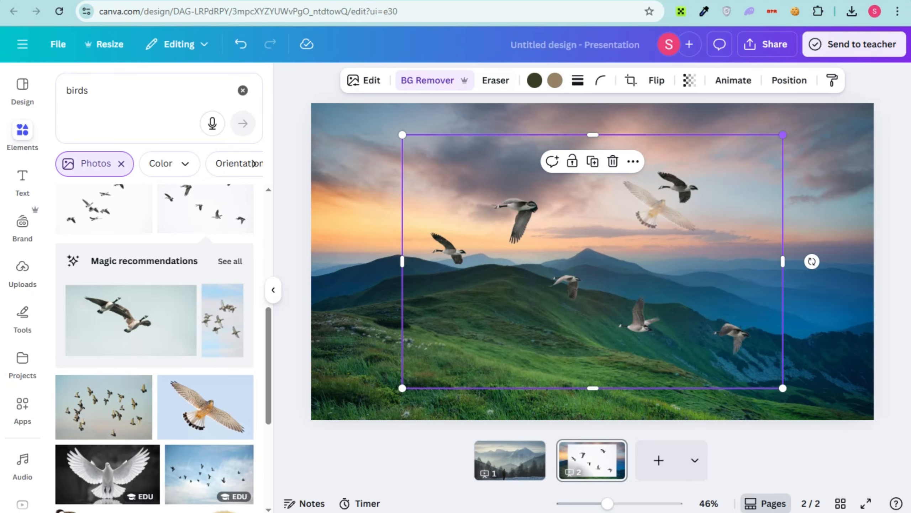
{"action": "left_click_drag", "start_coordinate": [783, 135], "coordinate": [643, 229]}
{"action": "left_click_drag", "start_coordinate": [522, 308], "coordinate": [438, 190]}
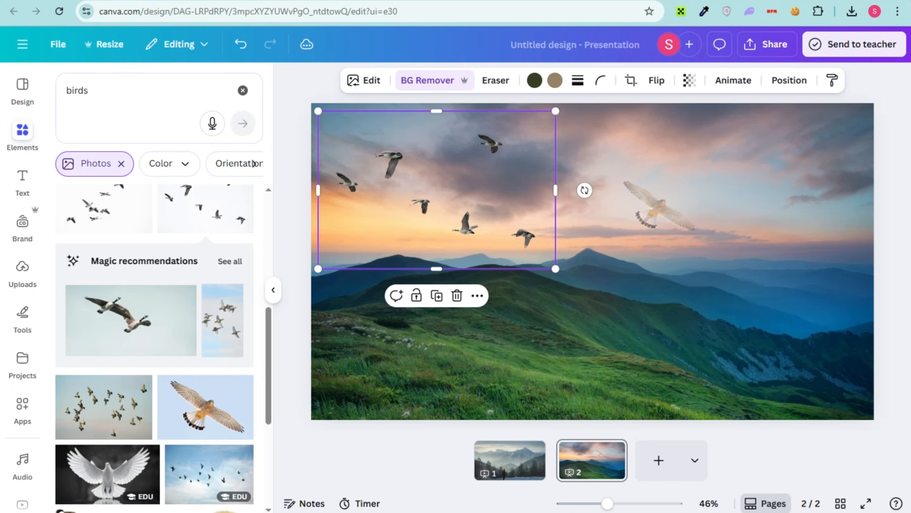
Make the flock of geese partly transparent so it blends into the sunset sky, and deselect it
{"action": "left_click", "coordinate": [689, 80]}
{"action": "left_click_drag", "start_coordinate": [725, 132], "coordinate": [682, 132]}
{"action": "key", "text": "Escape"}
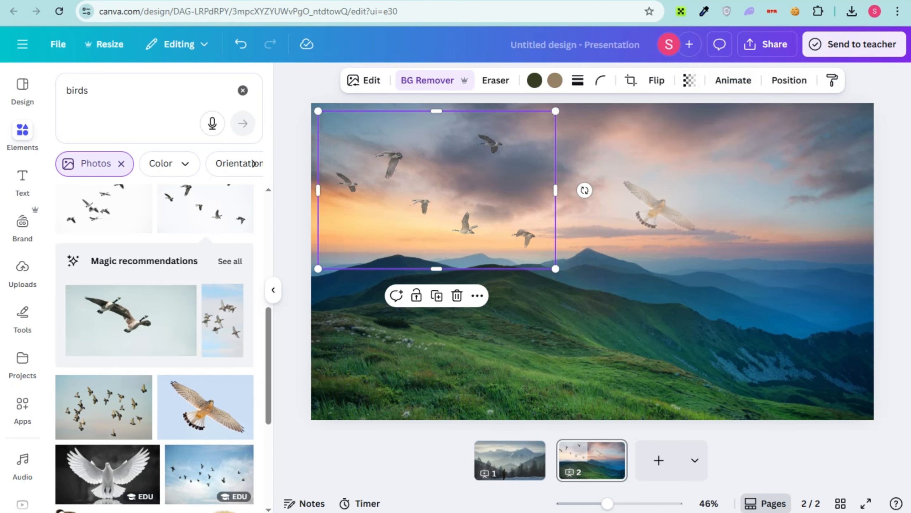
{"action": "key", "text": "Escape"}
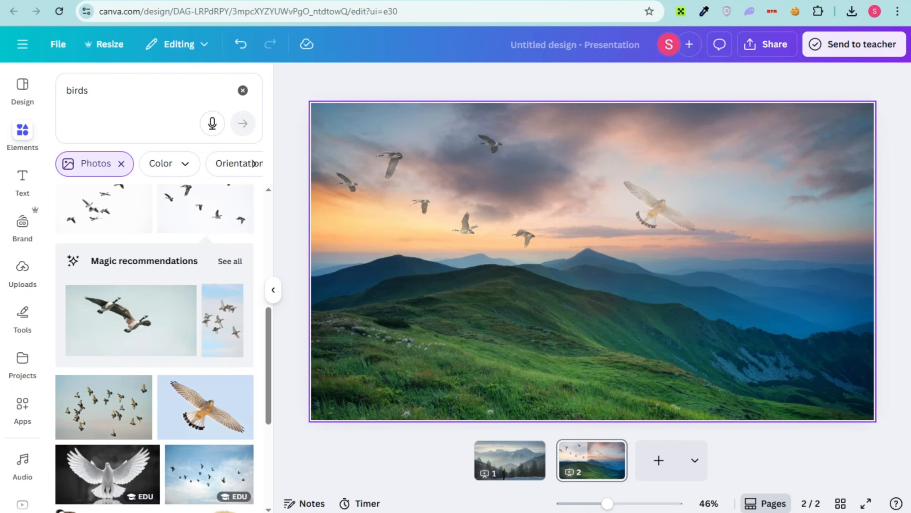